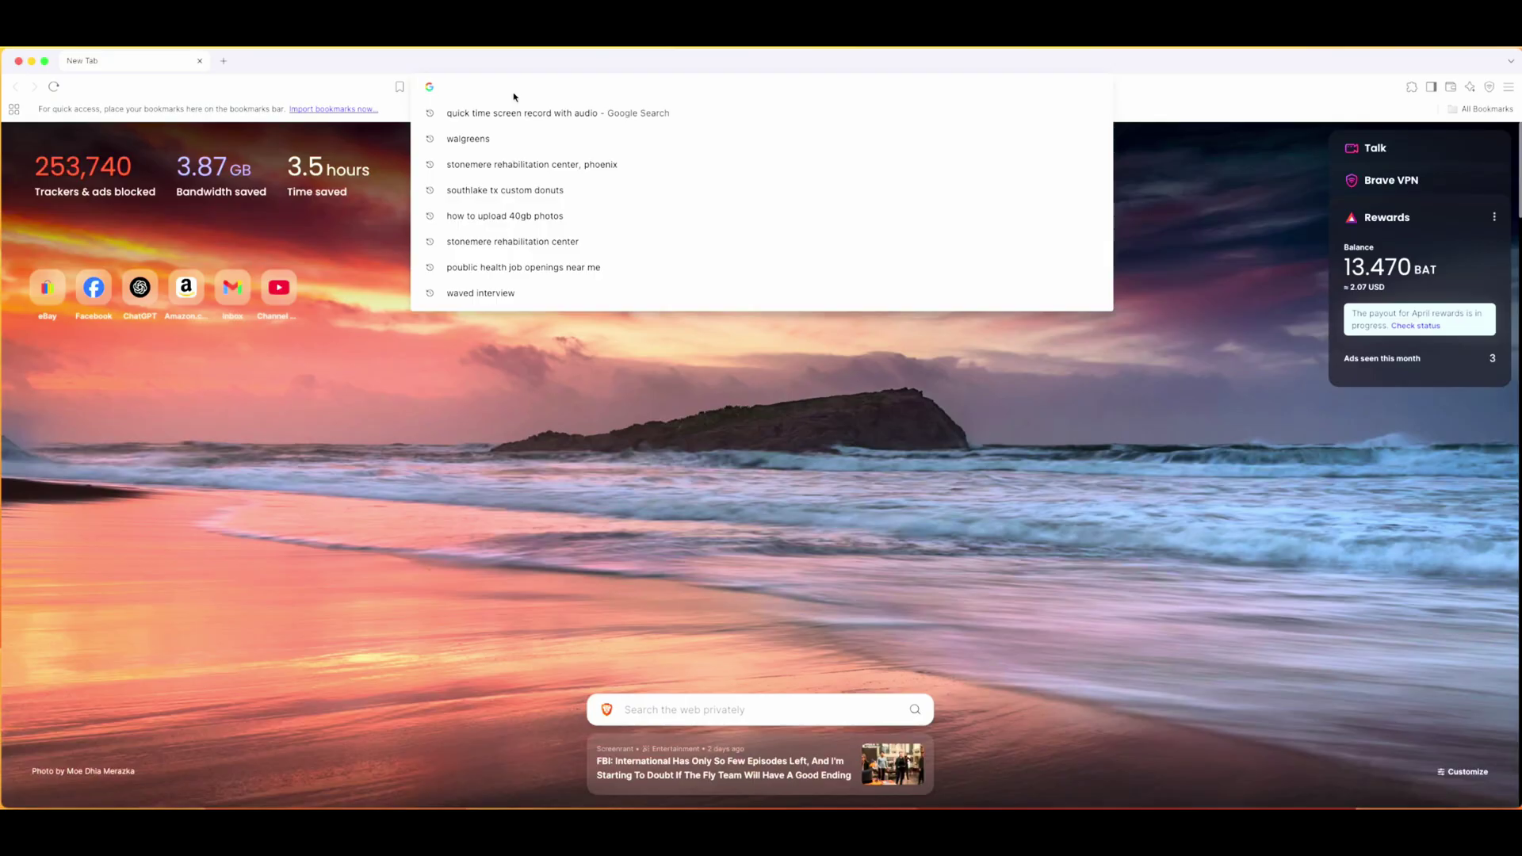
Load the BeeStation setup portal at portal.bee.synology.com.
type("p")
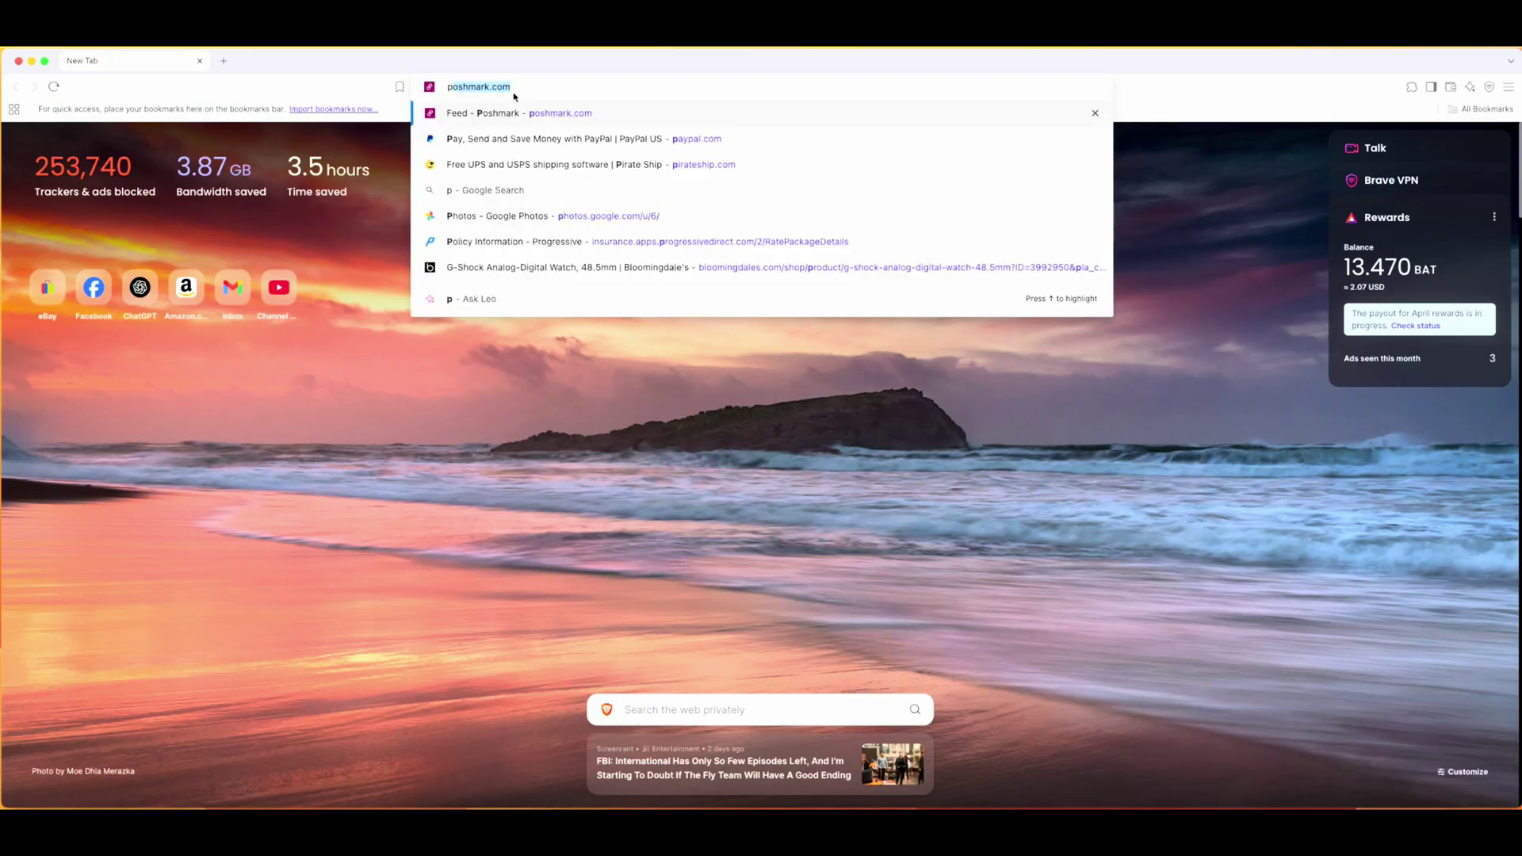
type("ortal.b")
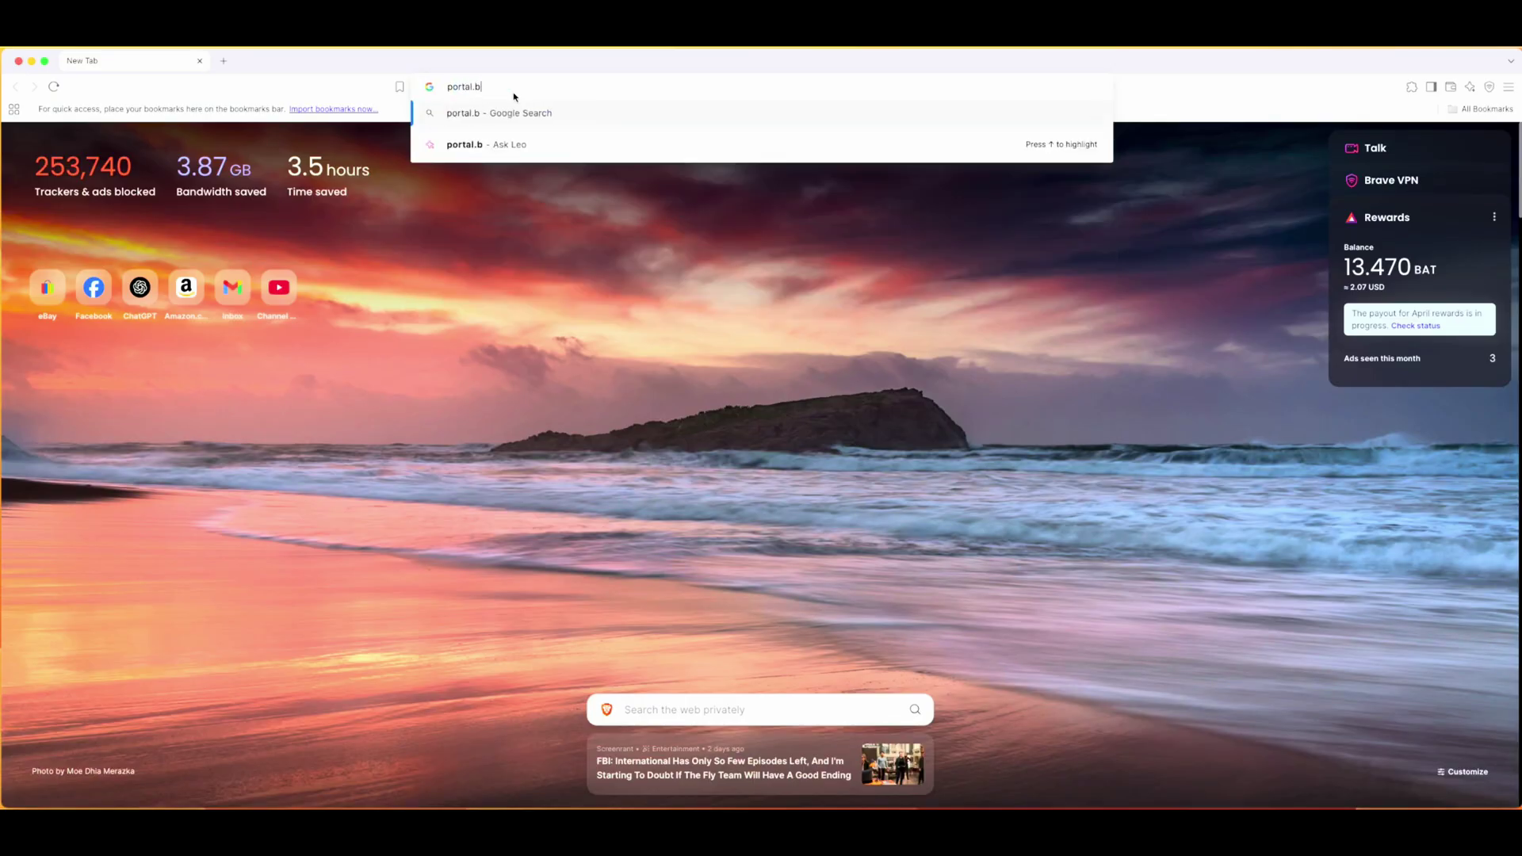
type("ee.")
type("synology.com/setup")
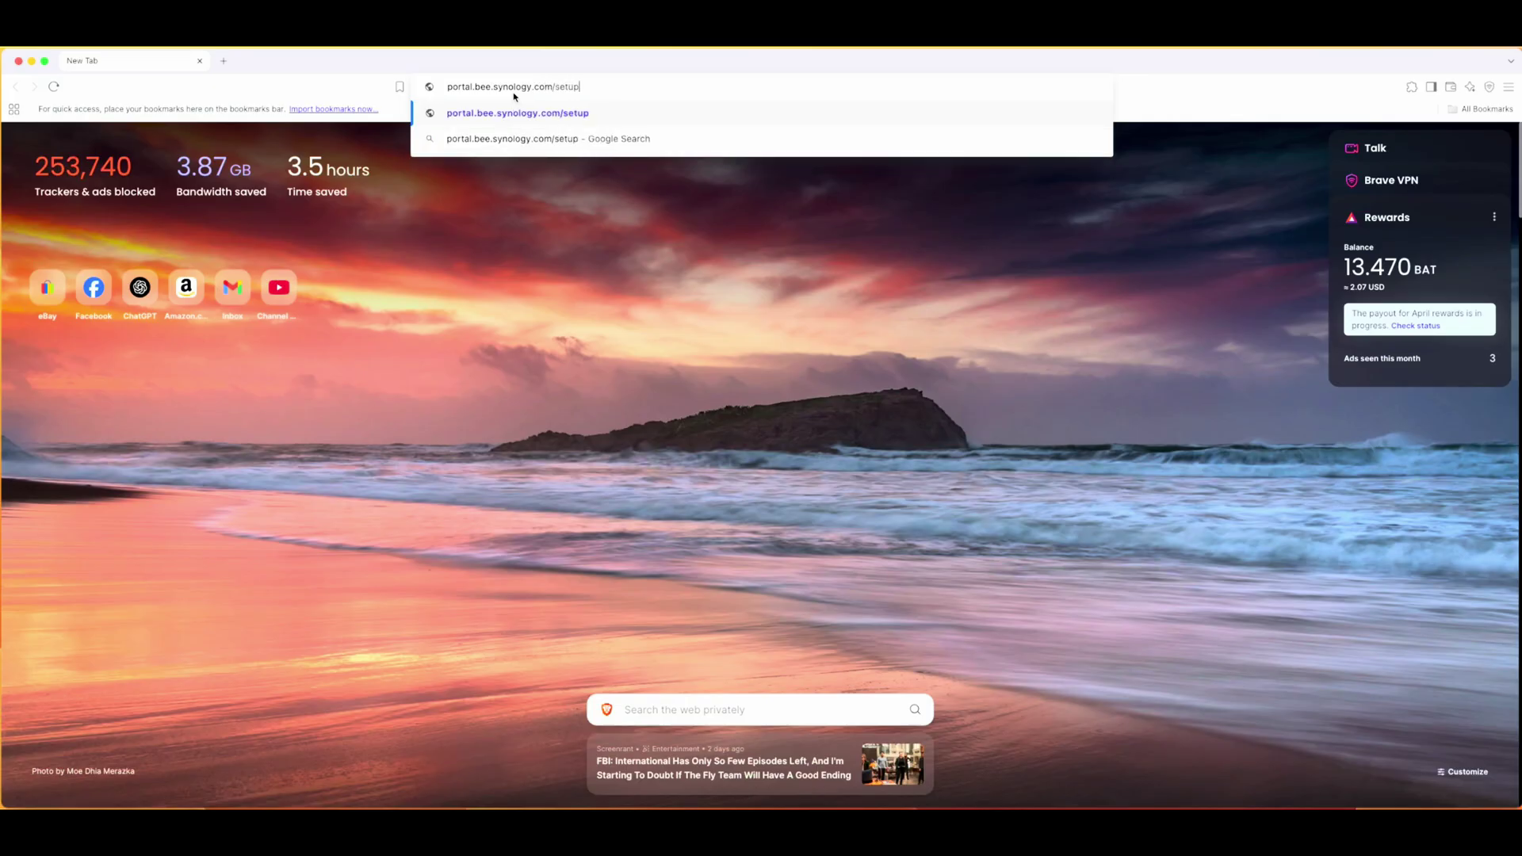
key("Return")
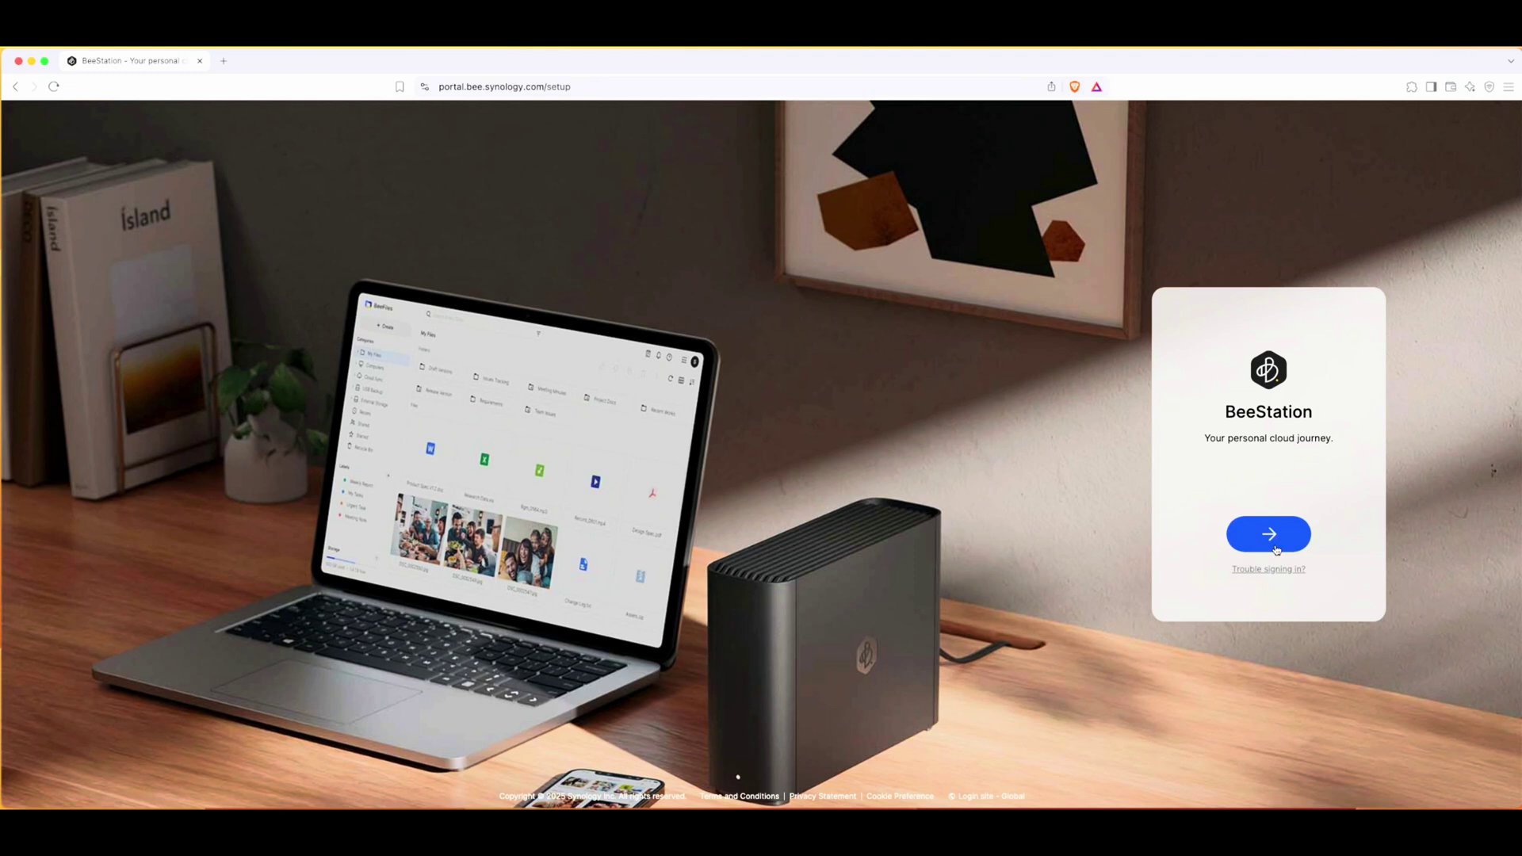
Start BeeStation setup and sign in to a Synology Account with Google, allowing details to be shared.
left_click(1272, 536)
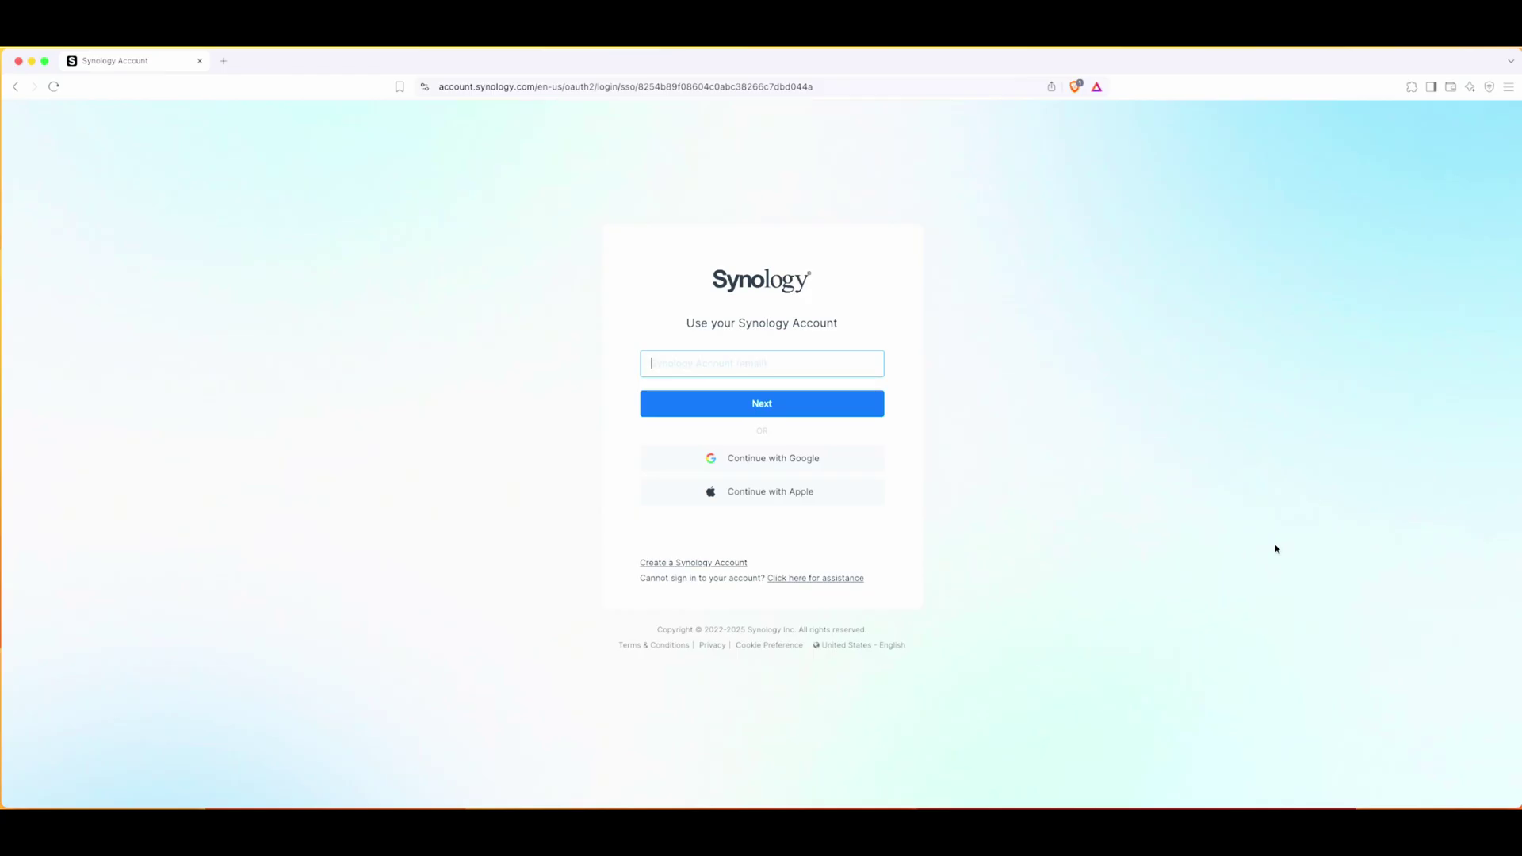
left_click(784, 466)
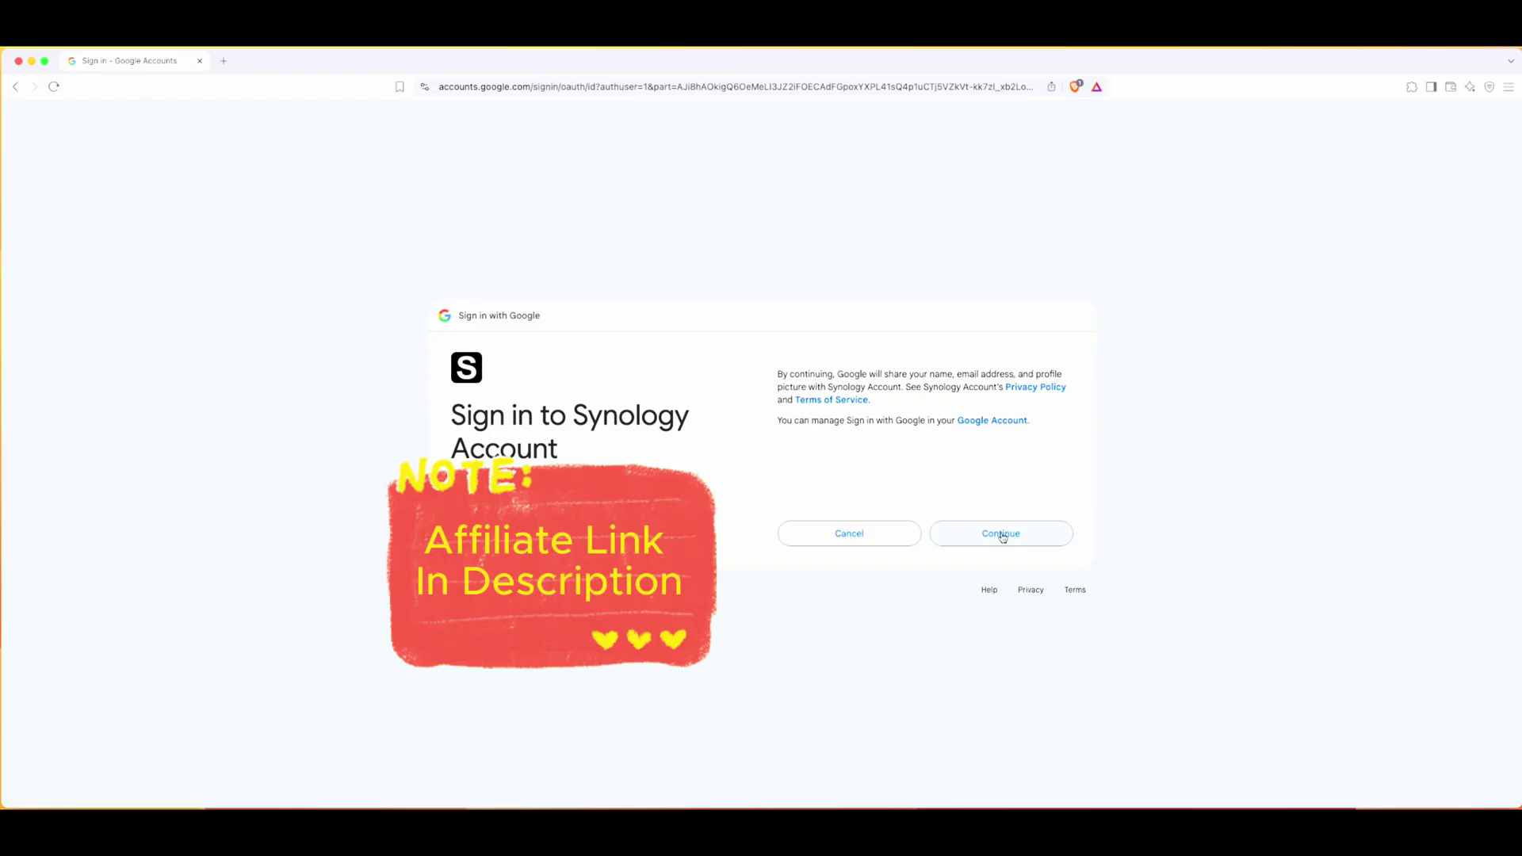
left_click(1002, 534)
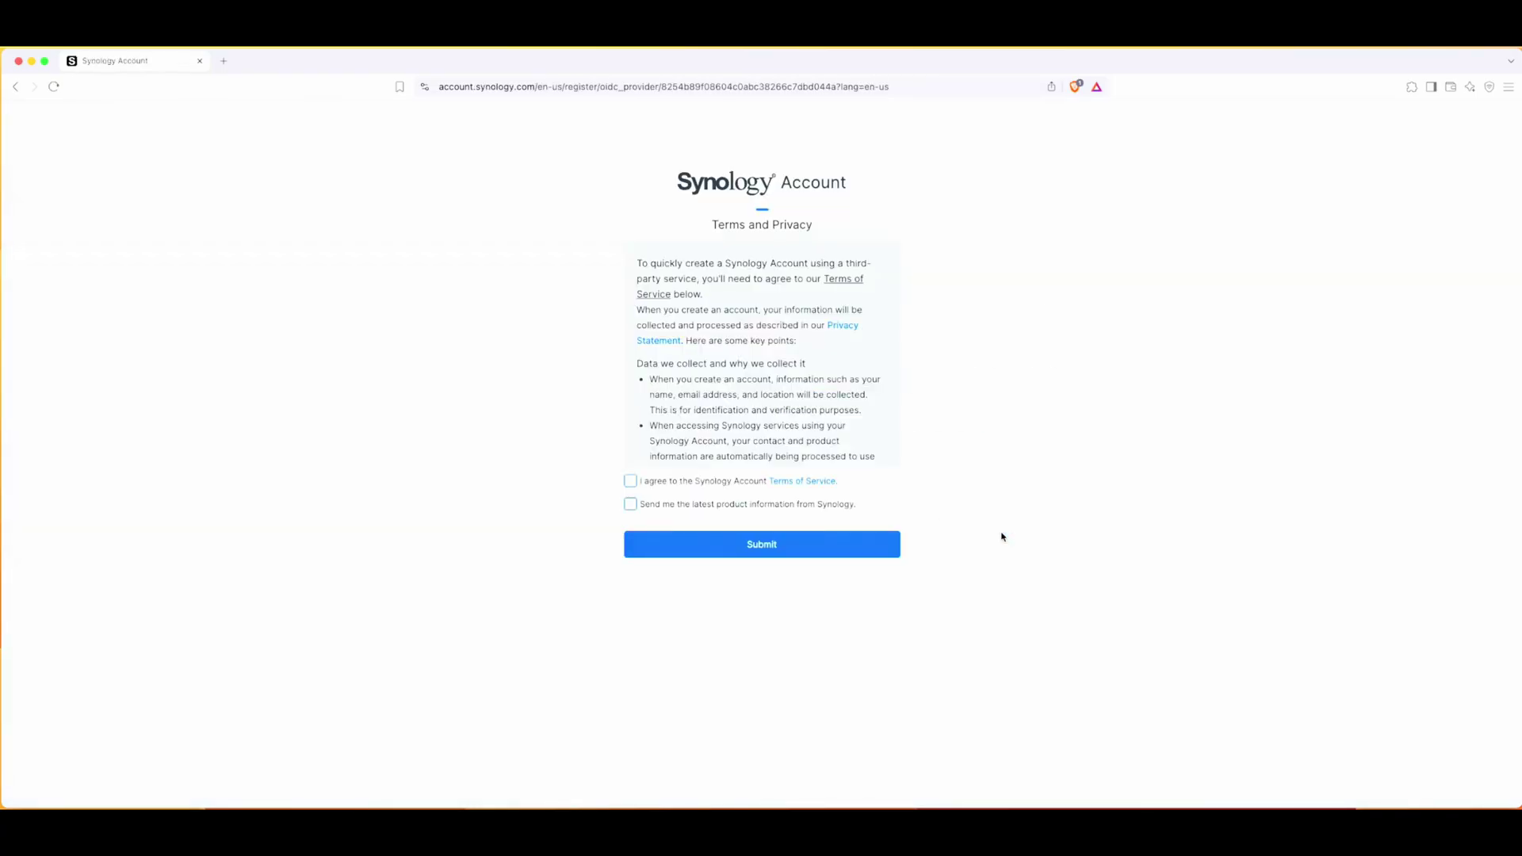
Accept the Synology Account Terms of Service, leave product mailings unticked, and submit.
left_click(630, 483)
left_click(630, 504)
left_click(630, 504)
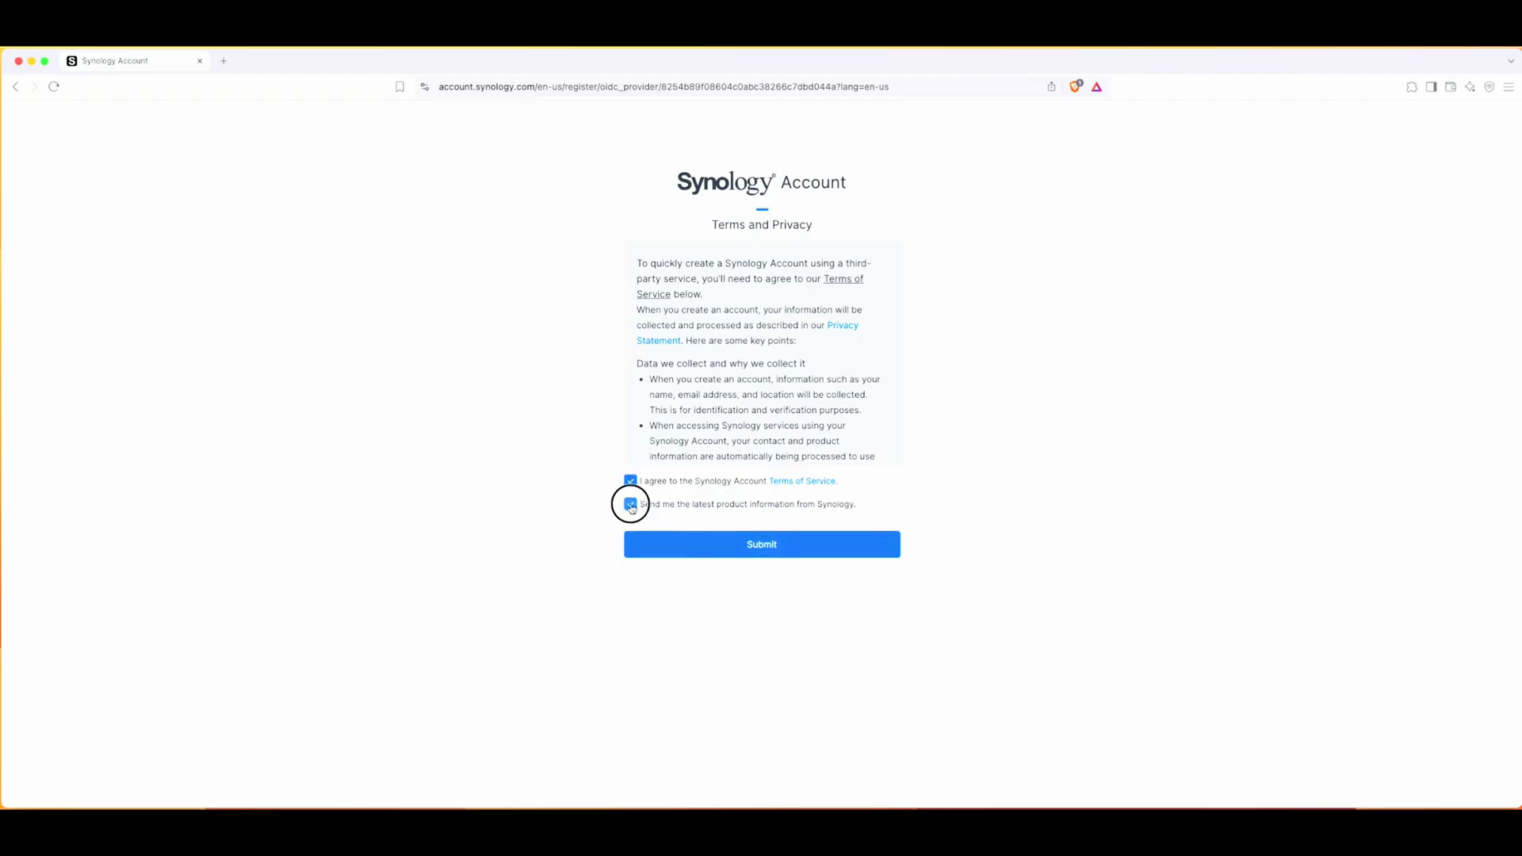
left_click(763, 546)
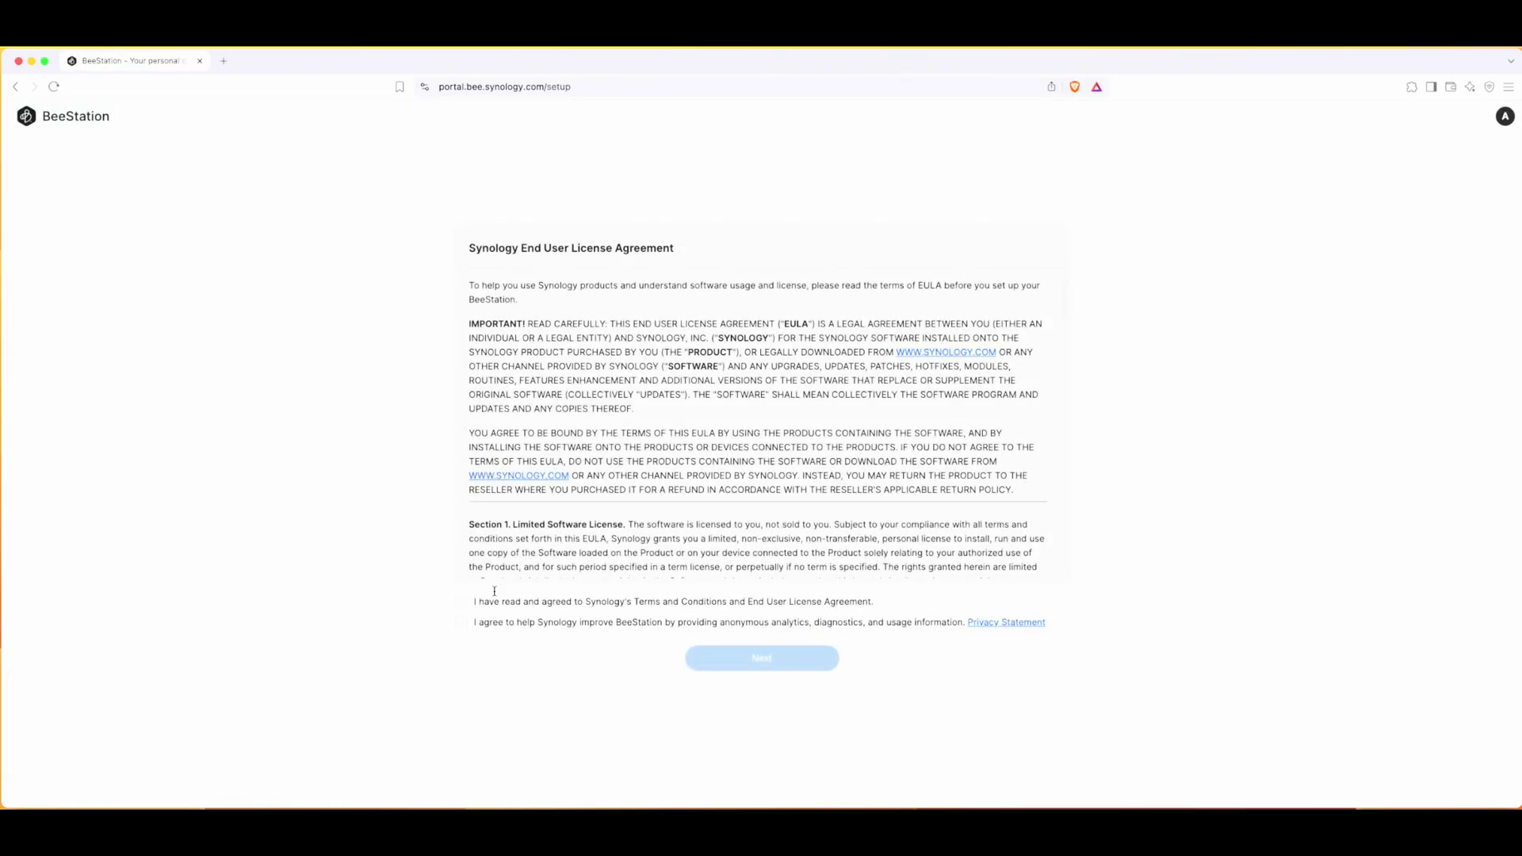
Accept the BeeStation End User License Agreement and move on to the online step.
scroll(650, 477, "down", 20)
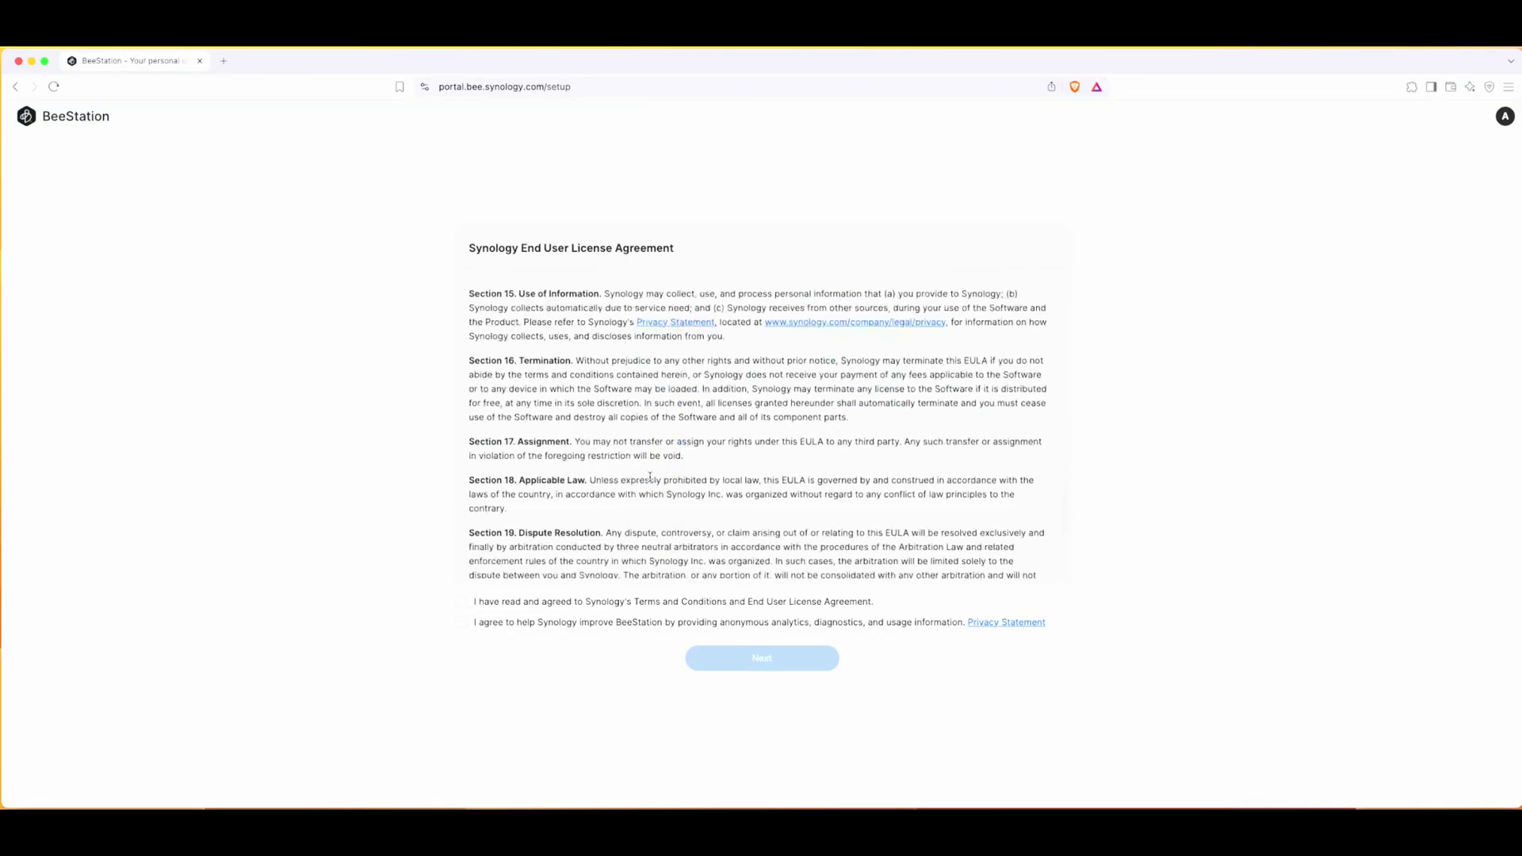
left_click(461, 601)
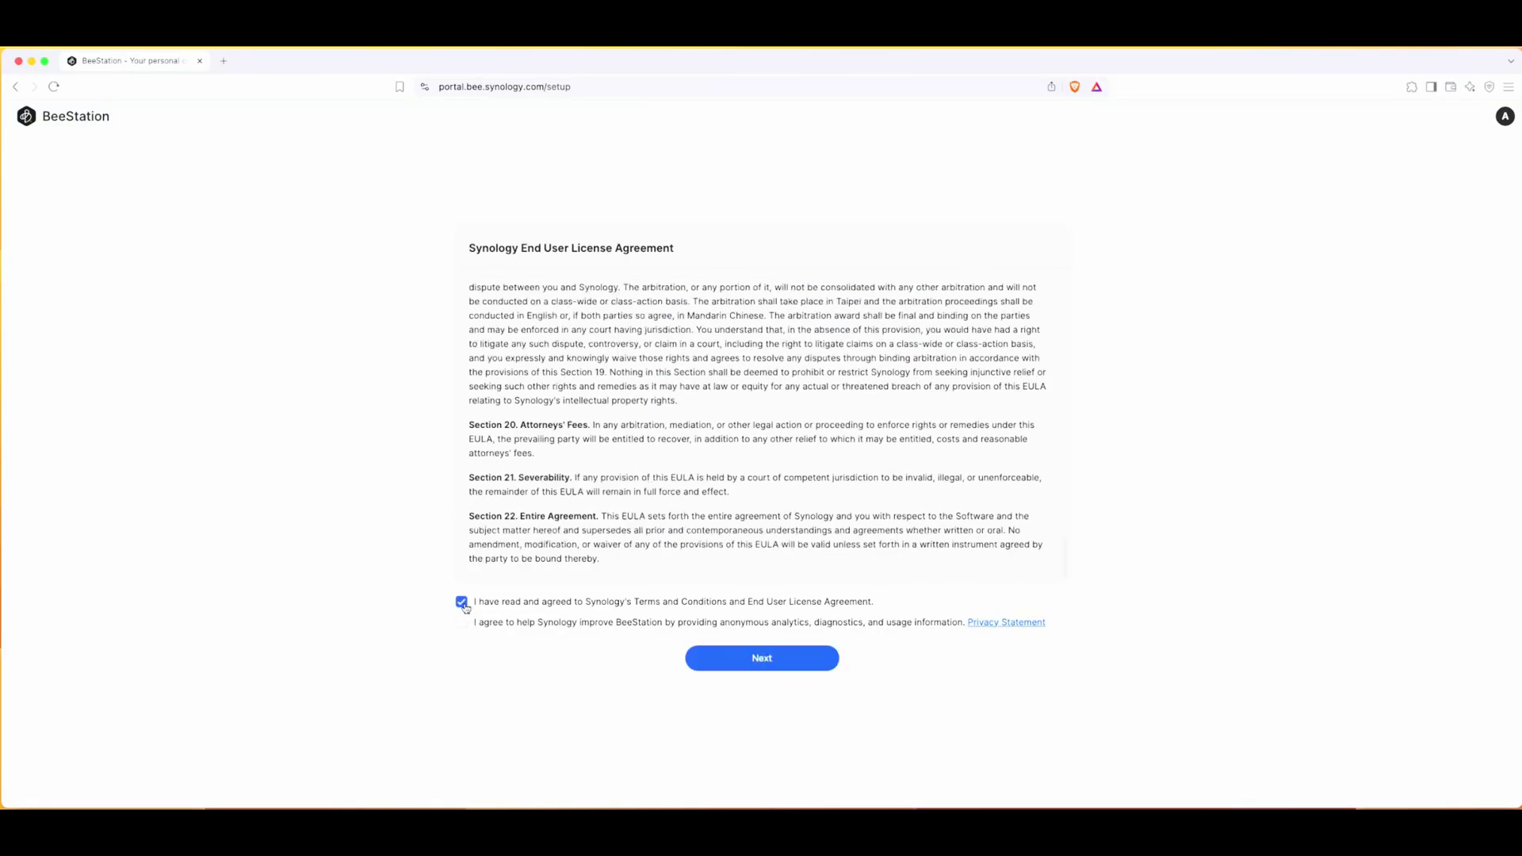
left_click(462, 623)
left_click(745, 660)
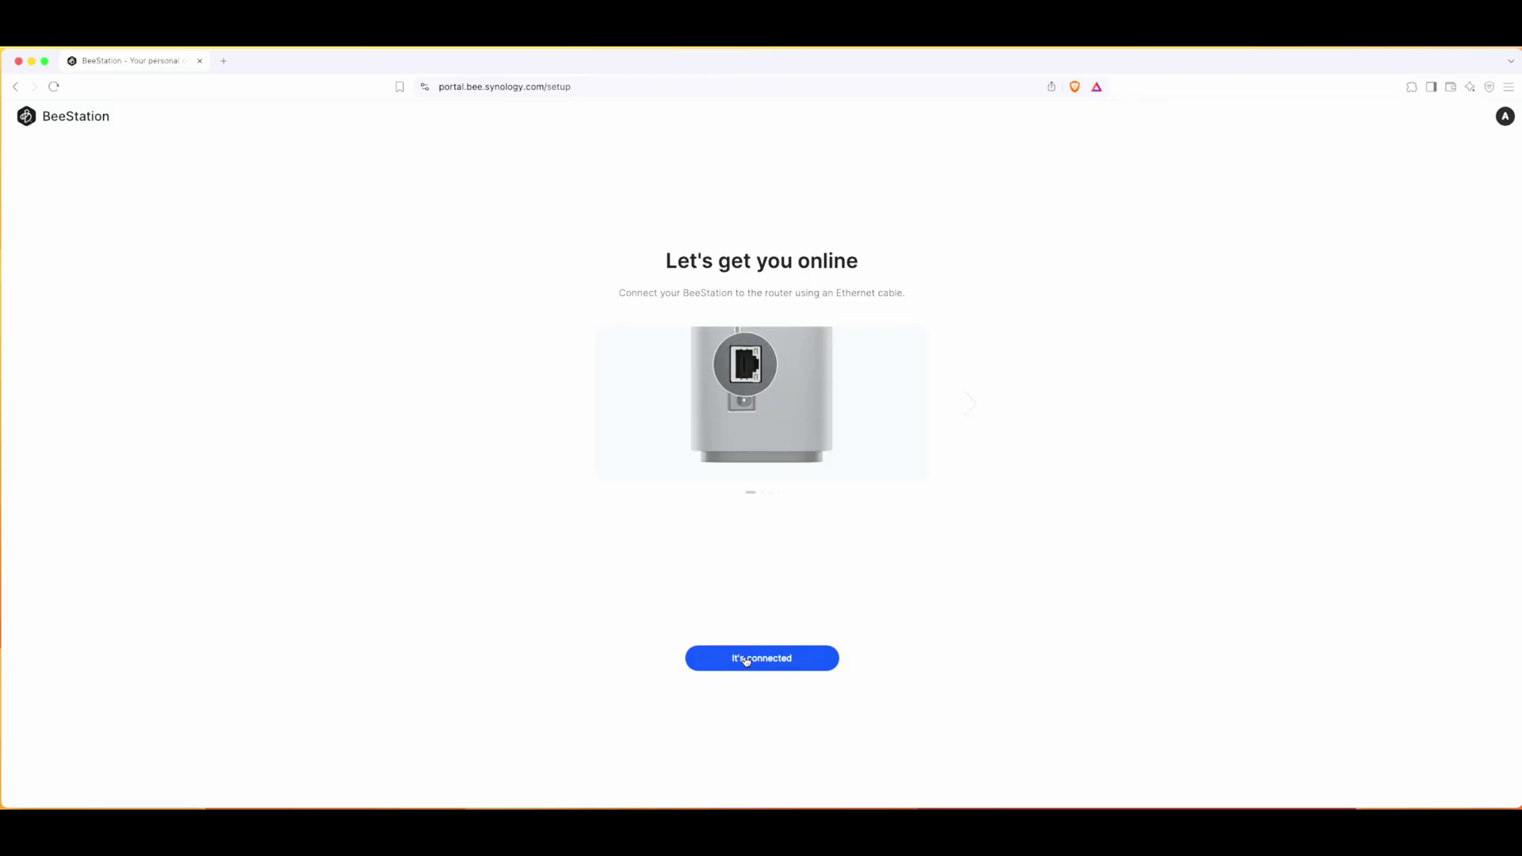
Confirm the BeeStation is connected to the router, powered on and showing solid orange.
left_click(778, 661)
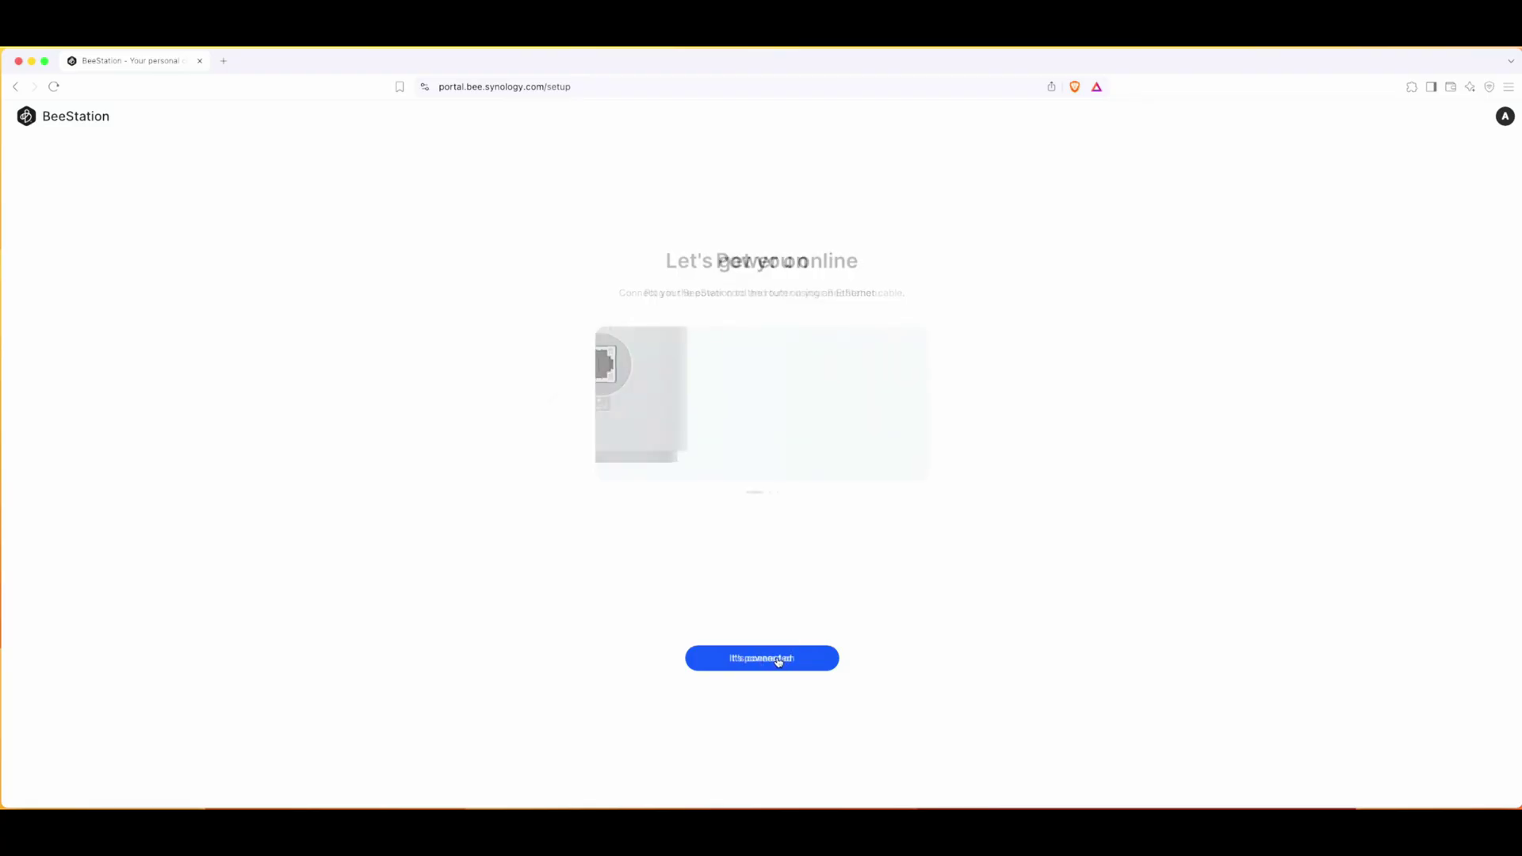
left_click(778, 661)
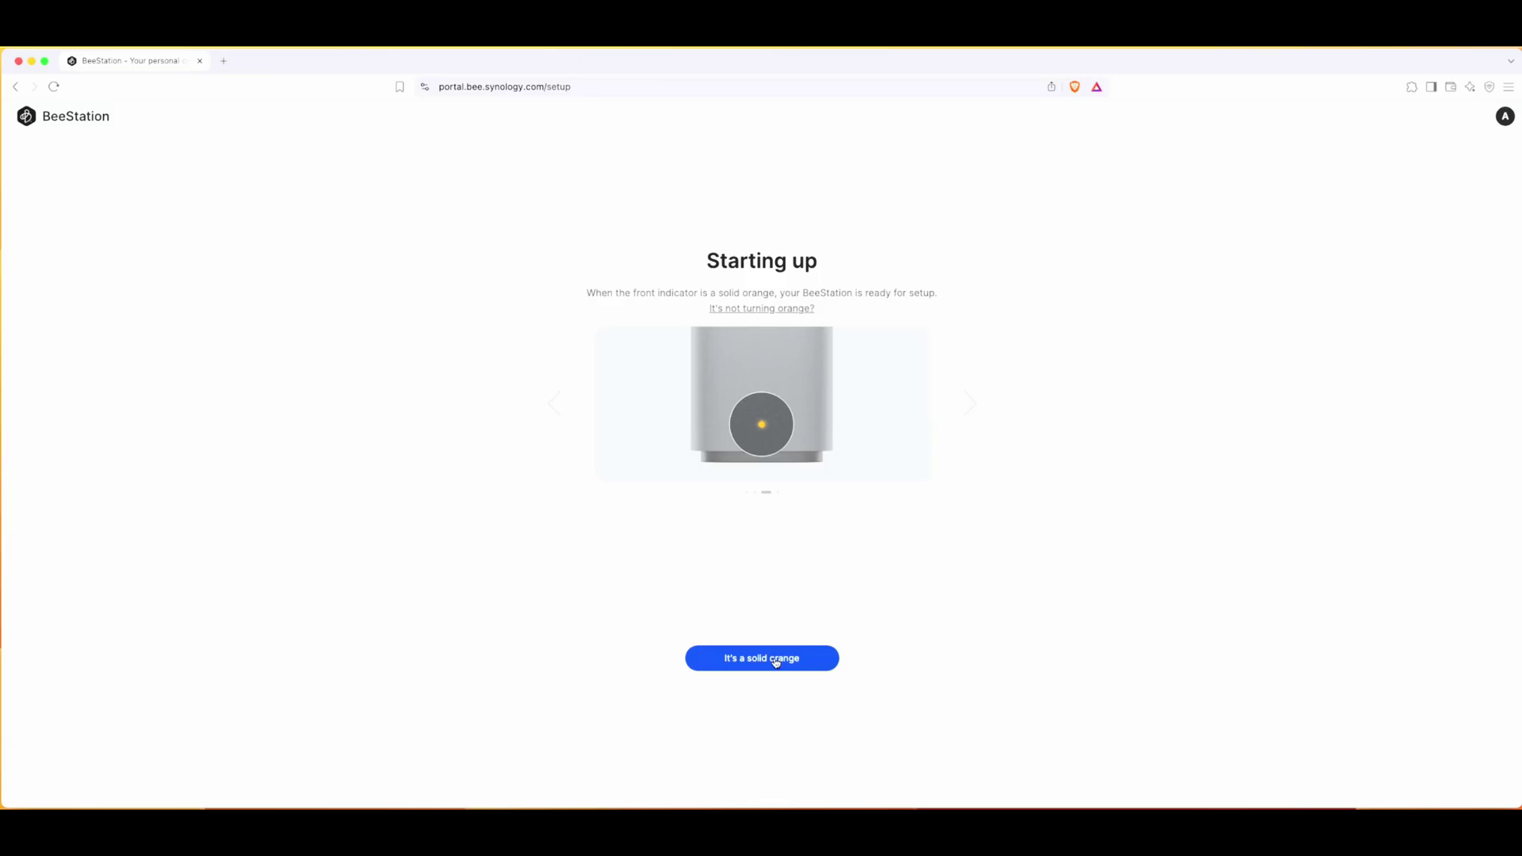
left_click(776, 661)
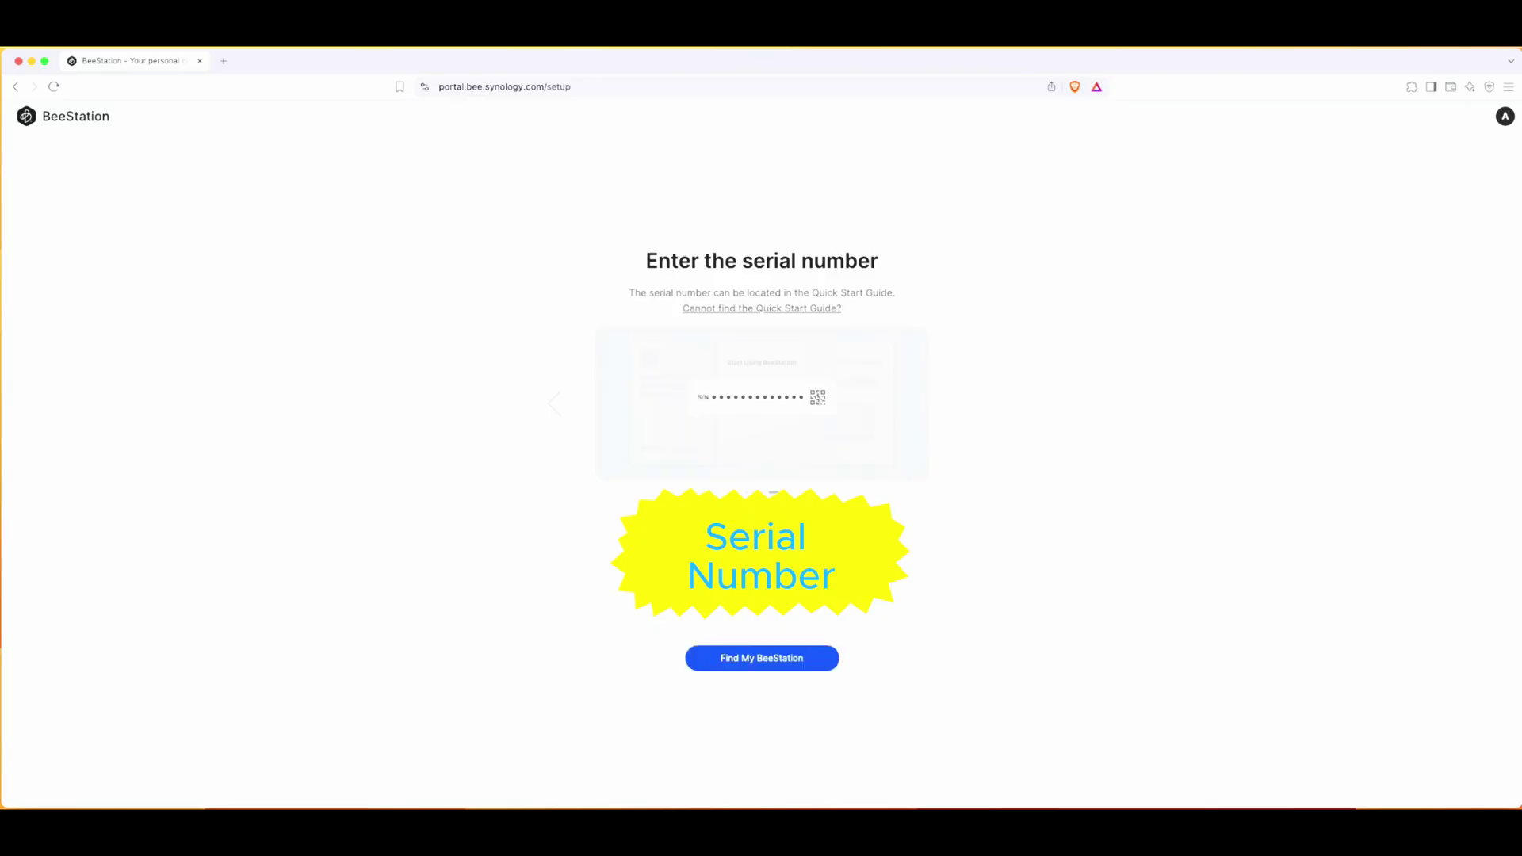
Find the BeeStation by its serial number and connect it as MyBeeStation.
left_click(774, 658)
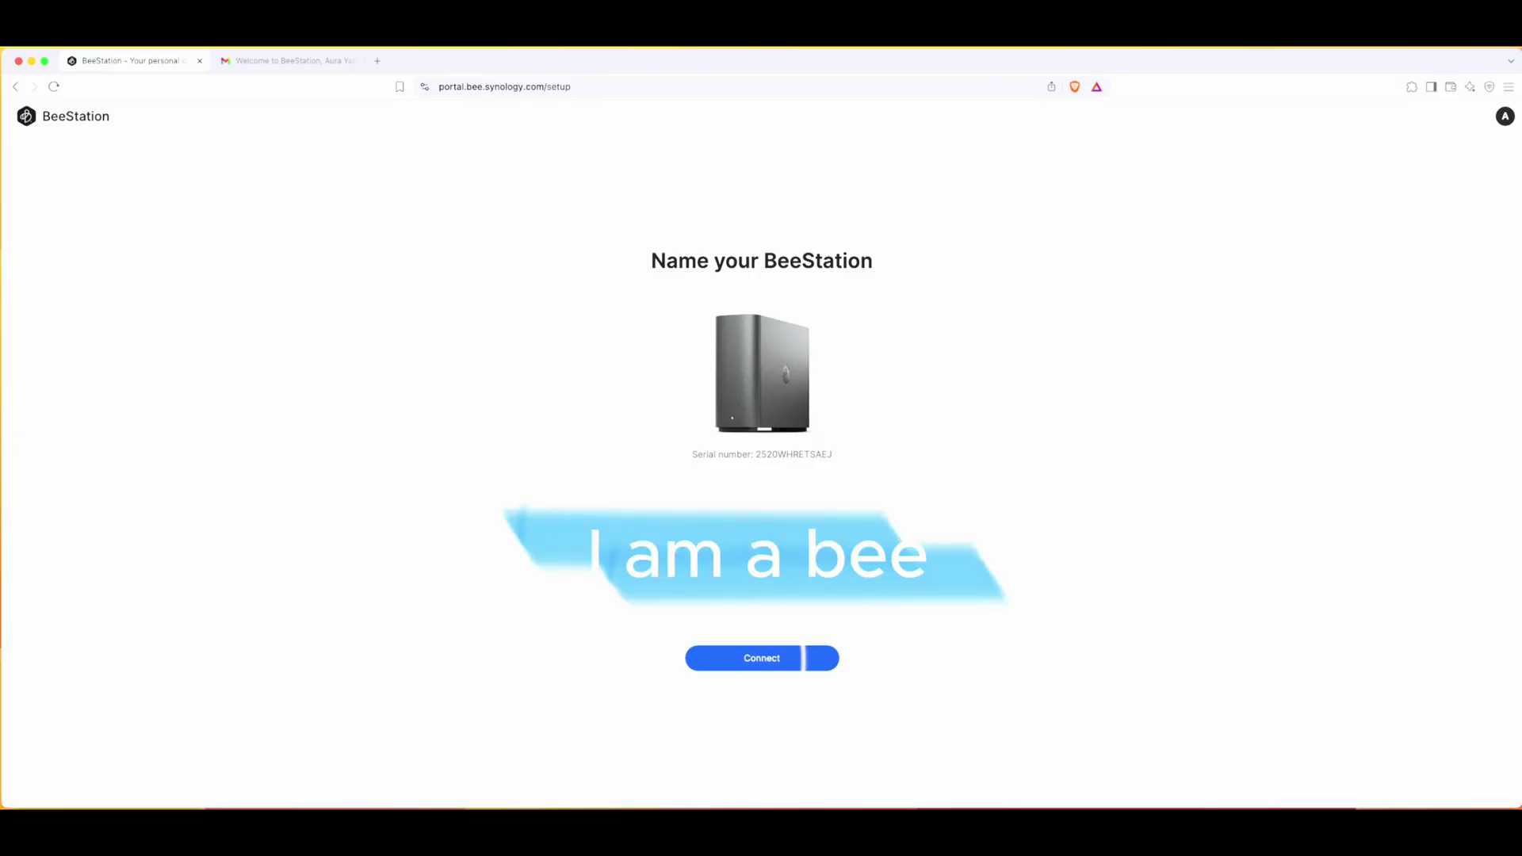
left_click(777, 664)
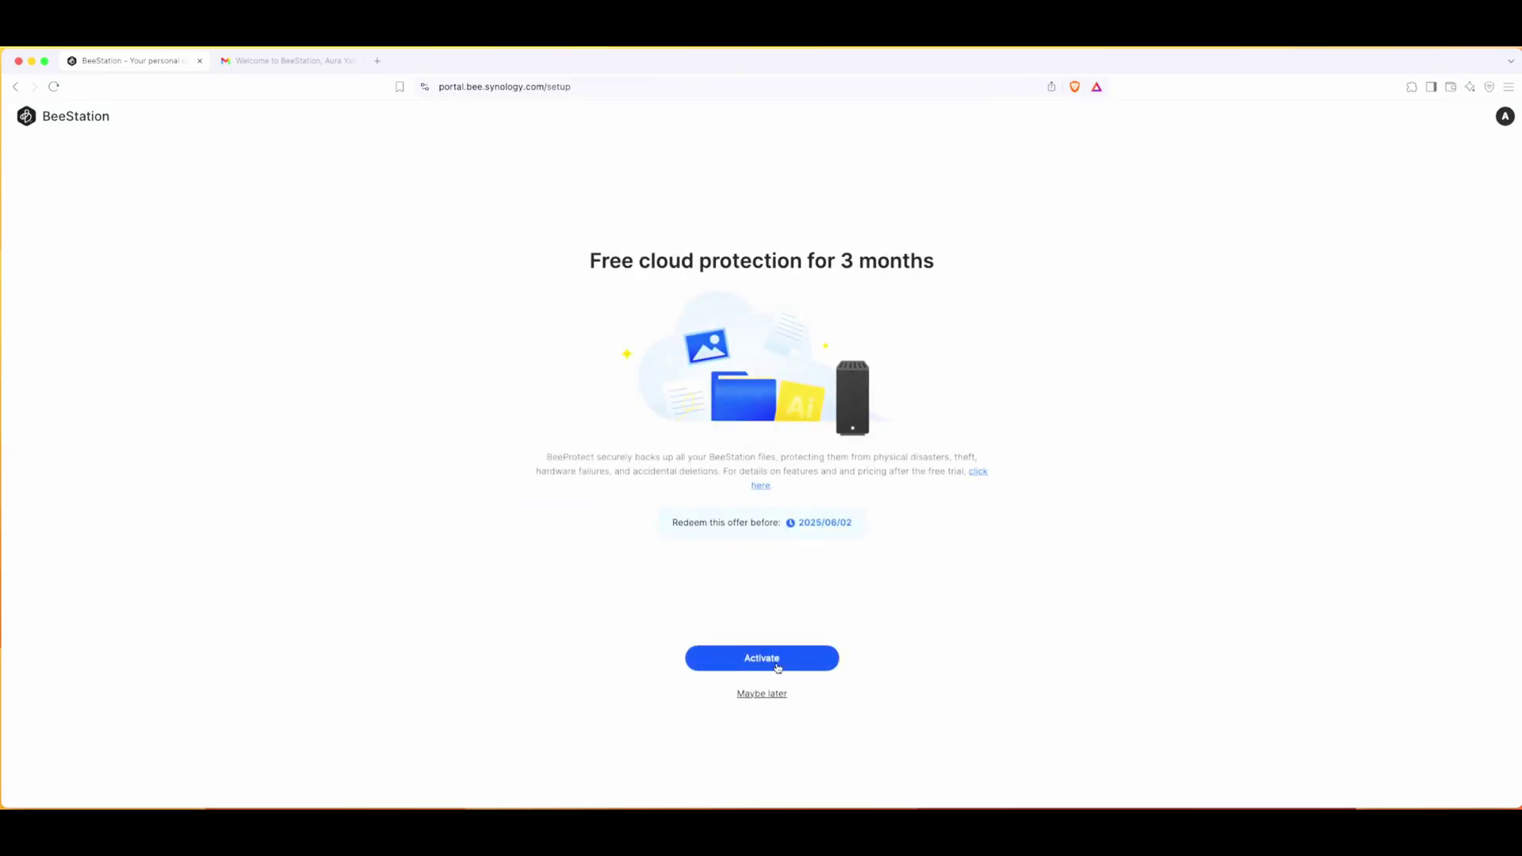
left_click(282, 61)
scroll(927, 434, "down", 5)
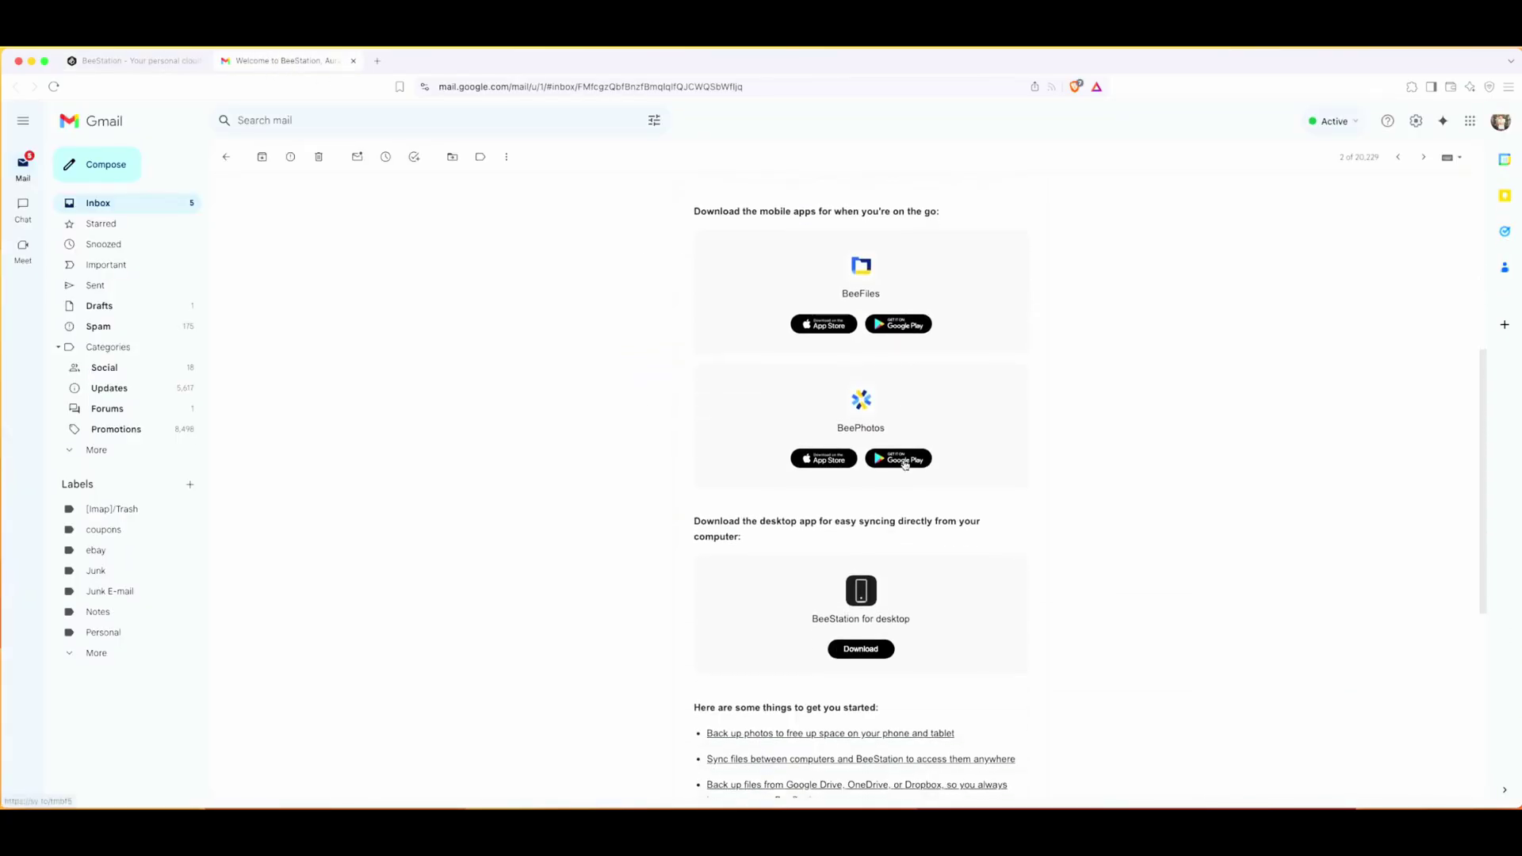
scroll(905, 465, "up", 2)
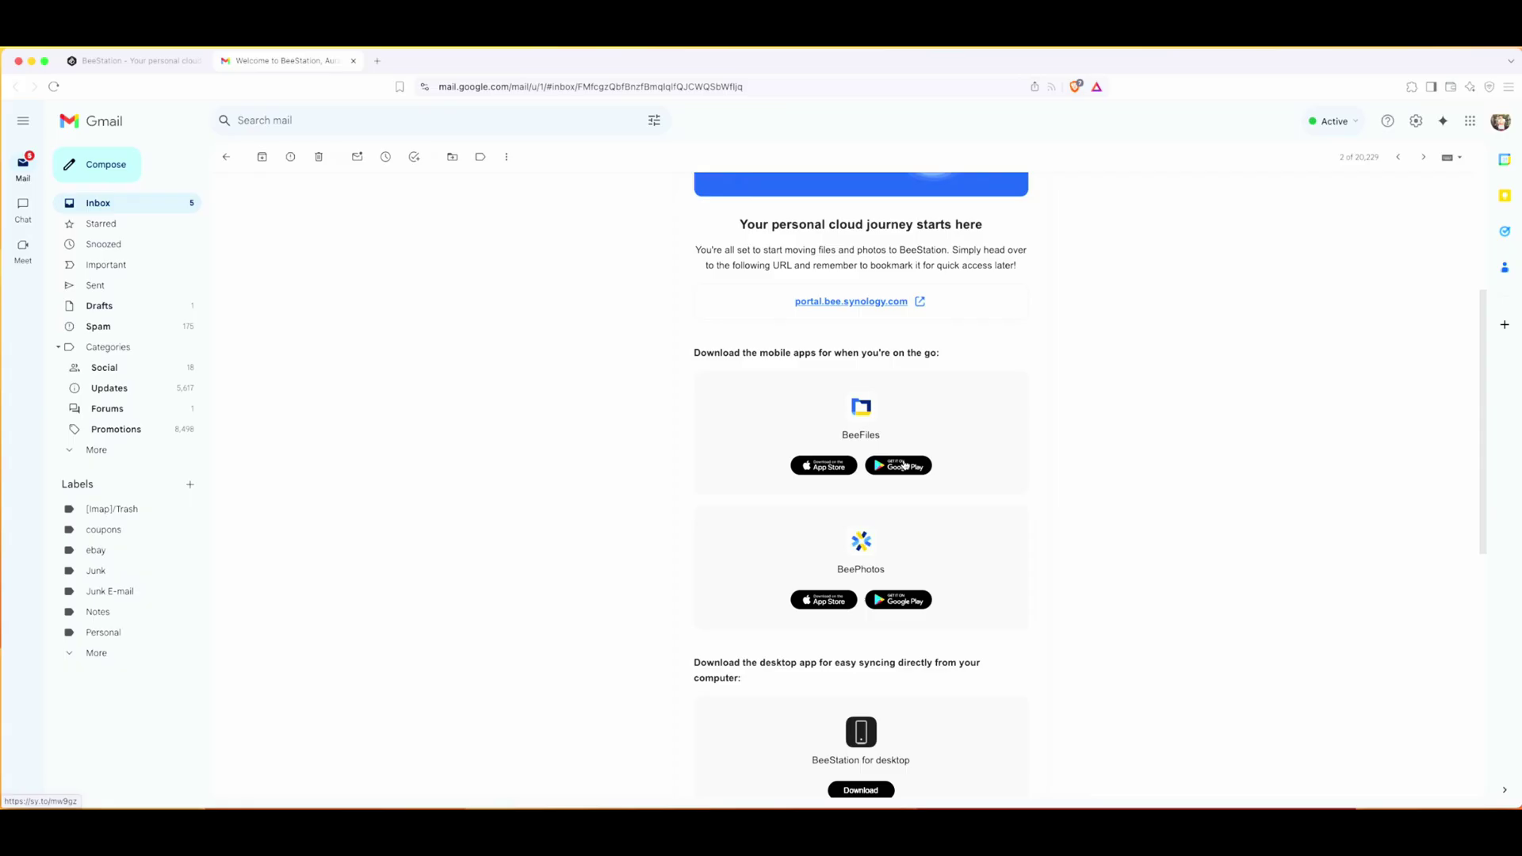
scroll(905, 464, "down", 1)
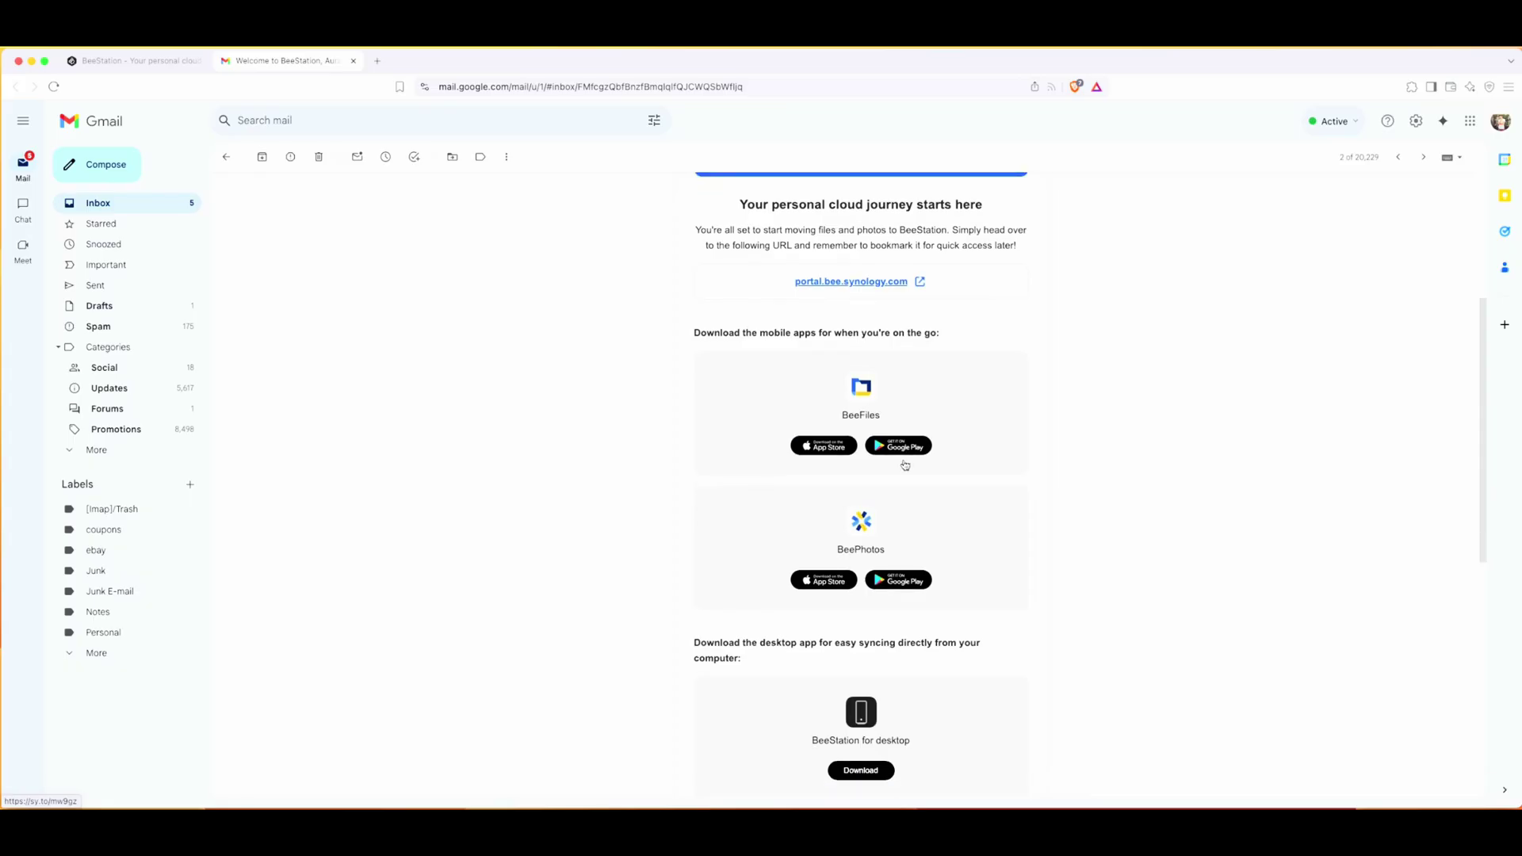
scroll(905, 464, "down", 2)
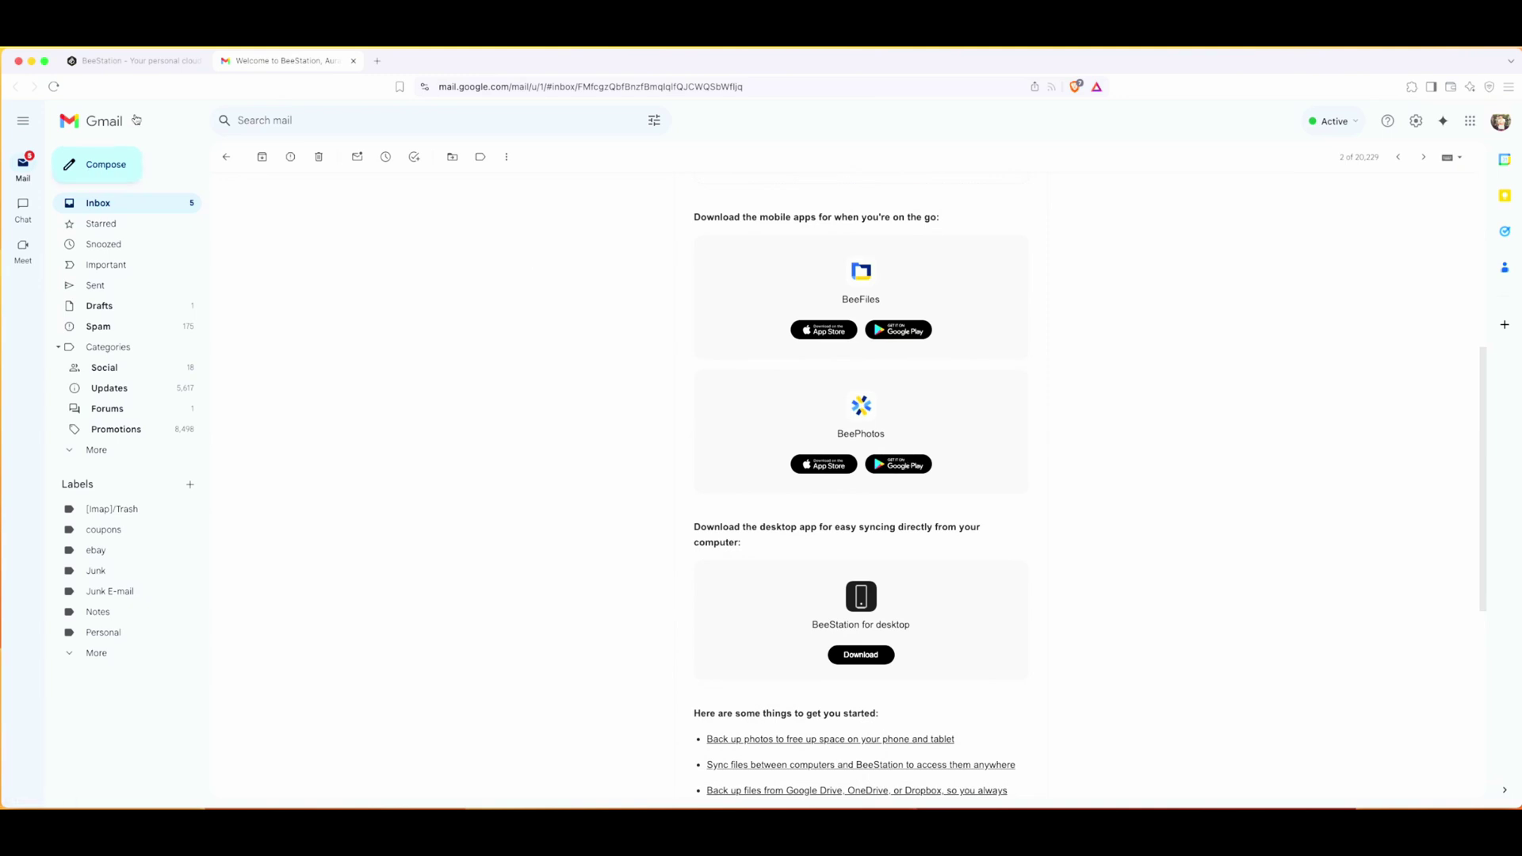
left_click(145, 64)
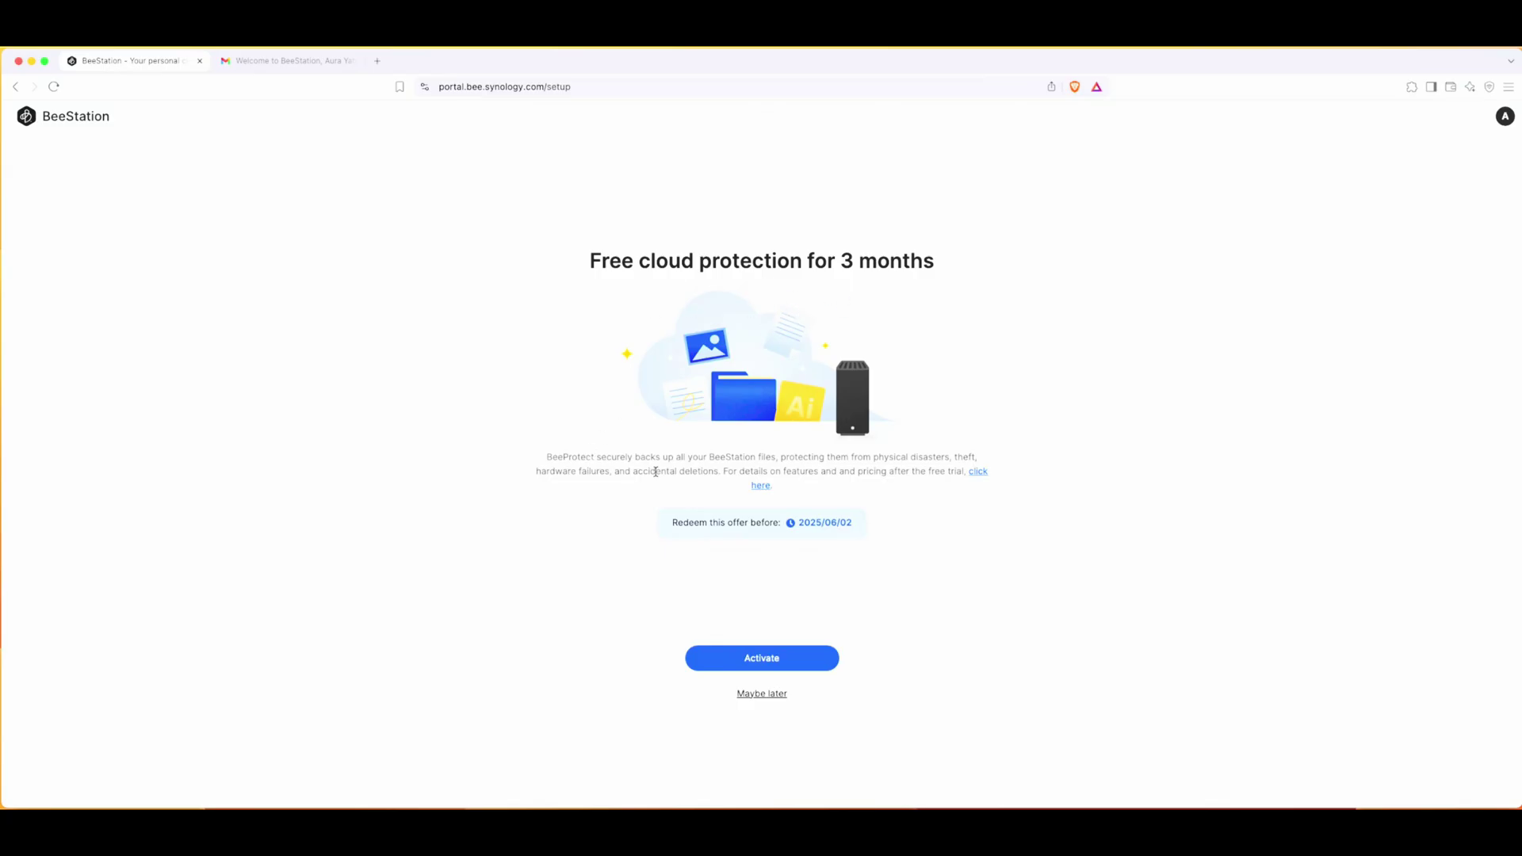
Skip the free cloud protection offer for now and return to My BeeStation.
left_click(759, 695)
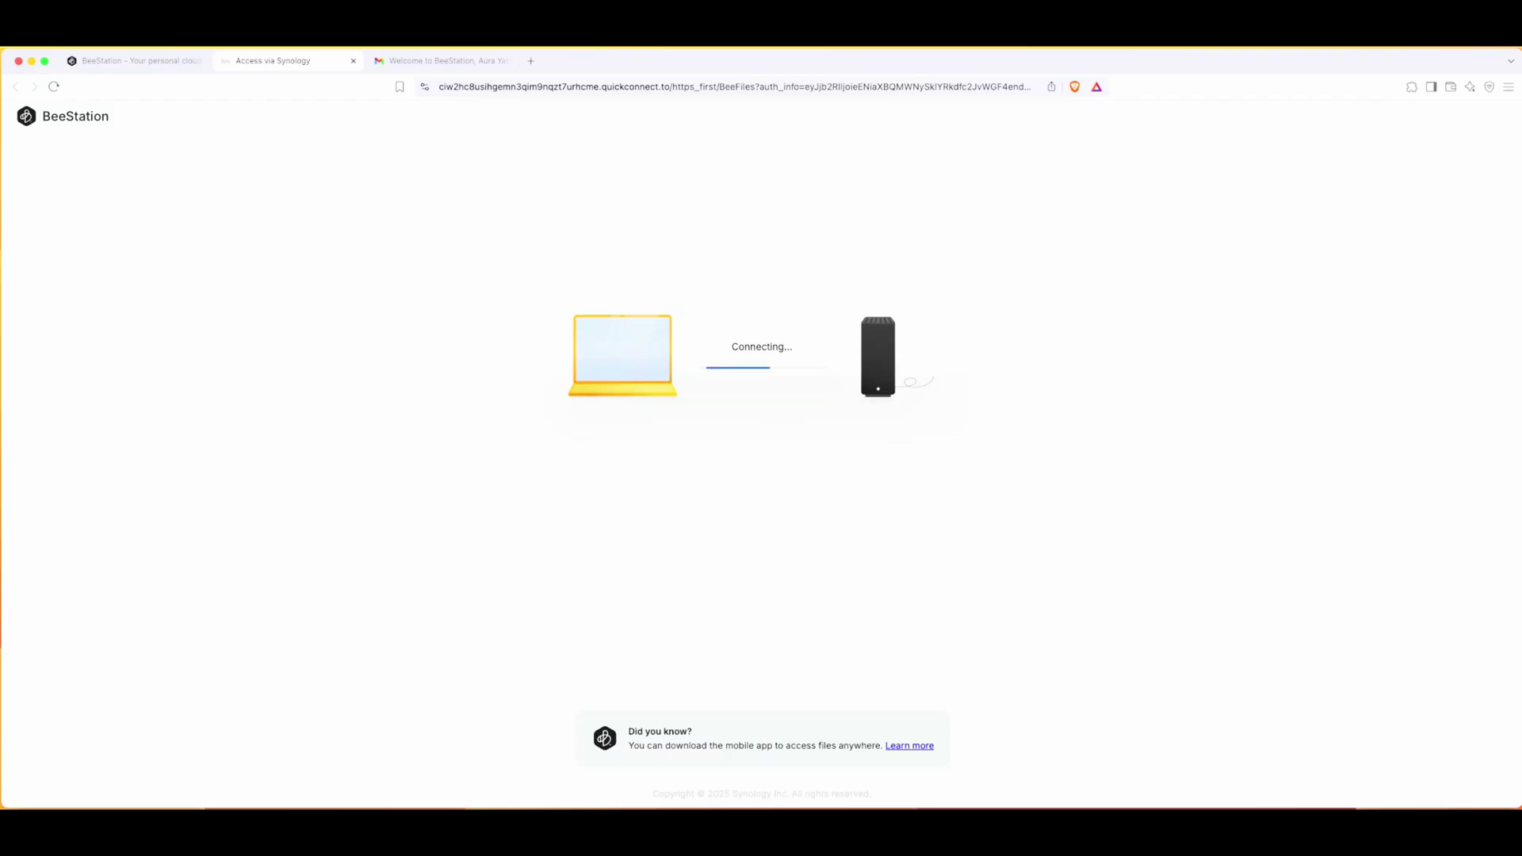
left_click(136, 61)
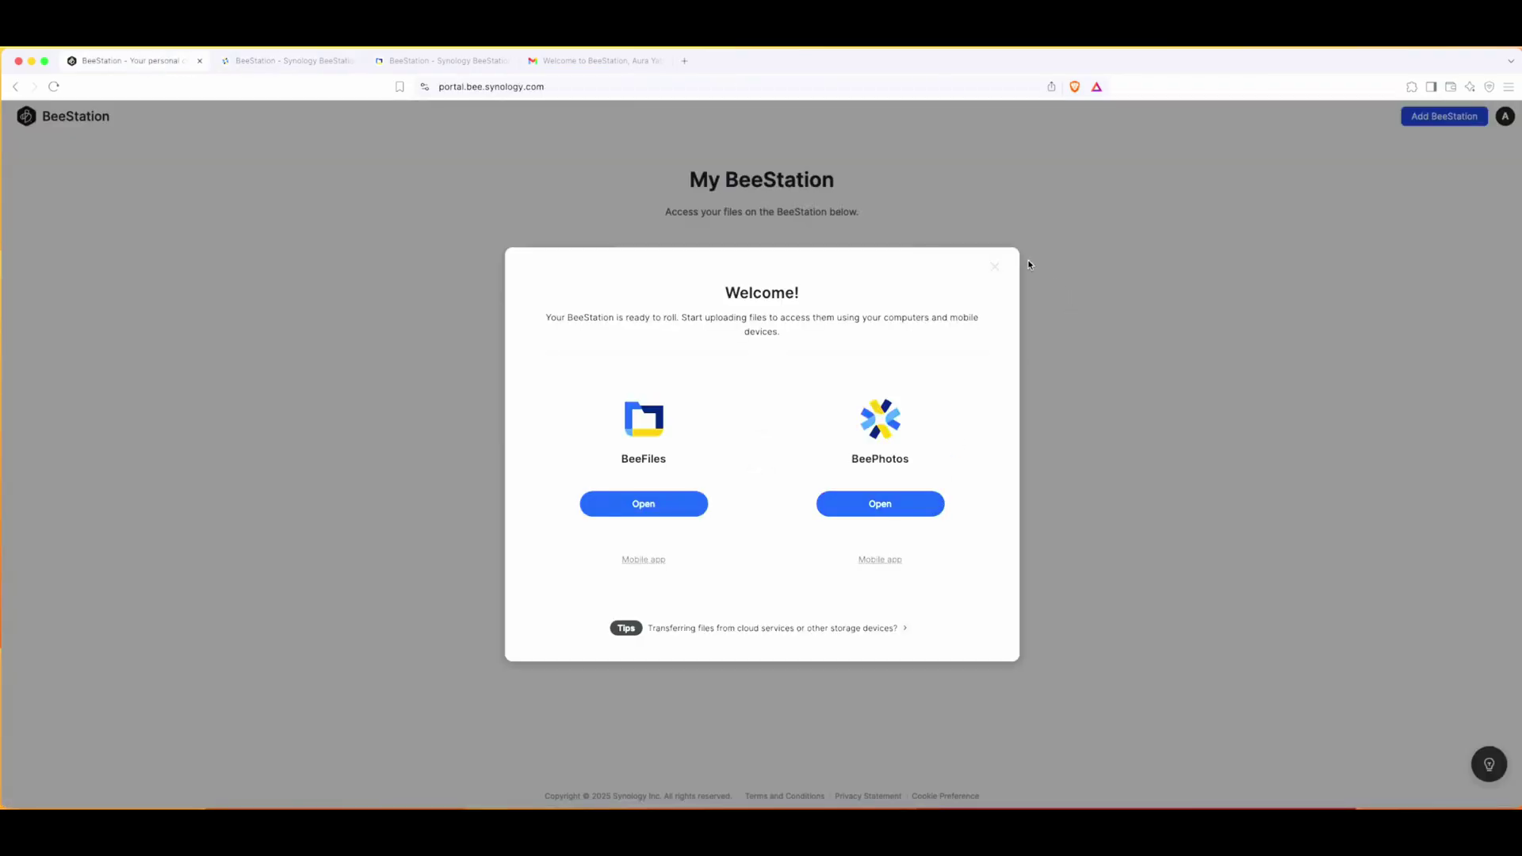
Close the welcome dialog and put off BeePhotos' Recommended Setup with 'Do it later'.
left_click(996, 269)
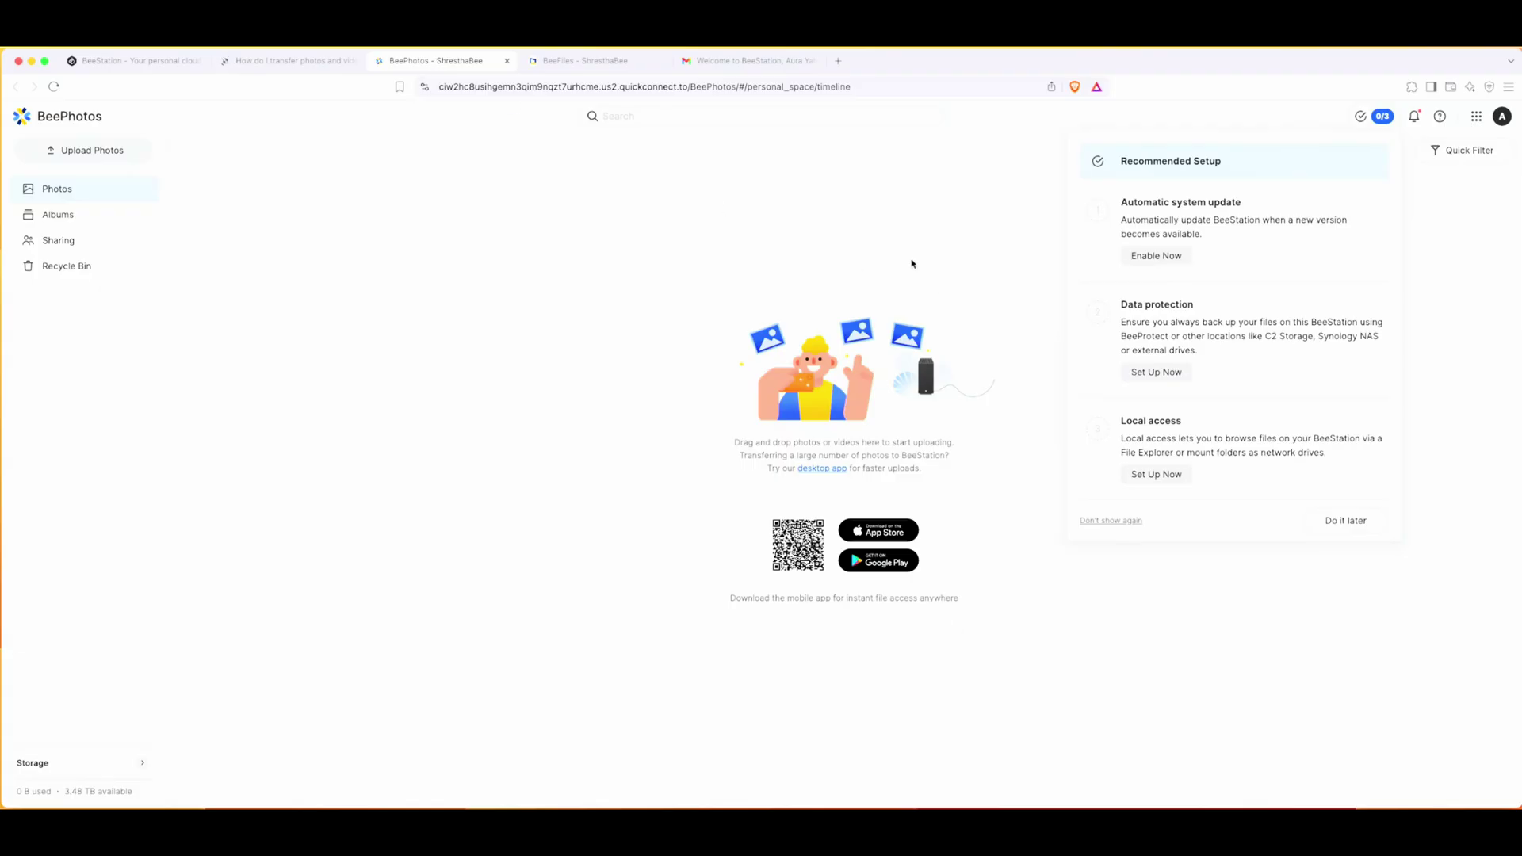
left_click(890, 254)
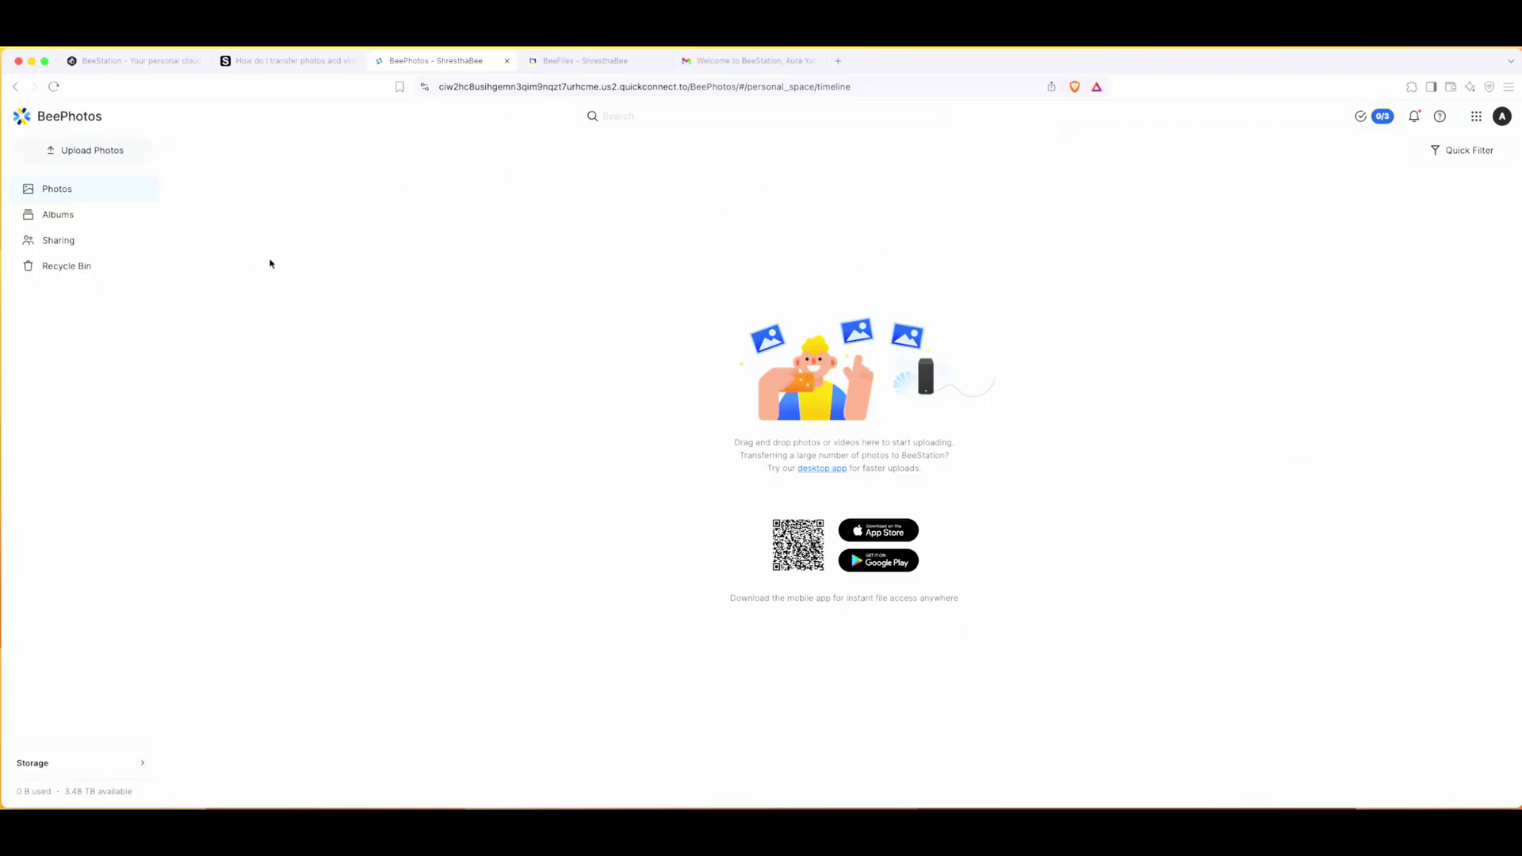
In the BeeFiles tab, add a new folder called 'my personal best' to My Files.
left_click(583, 61)
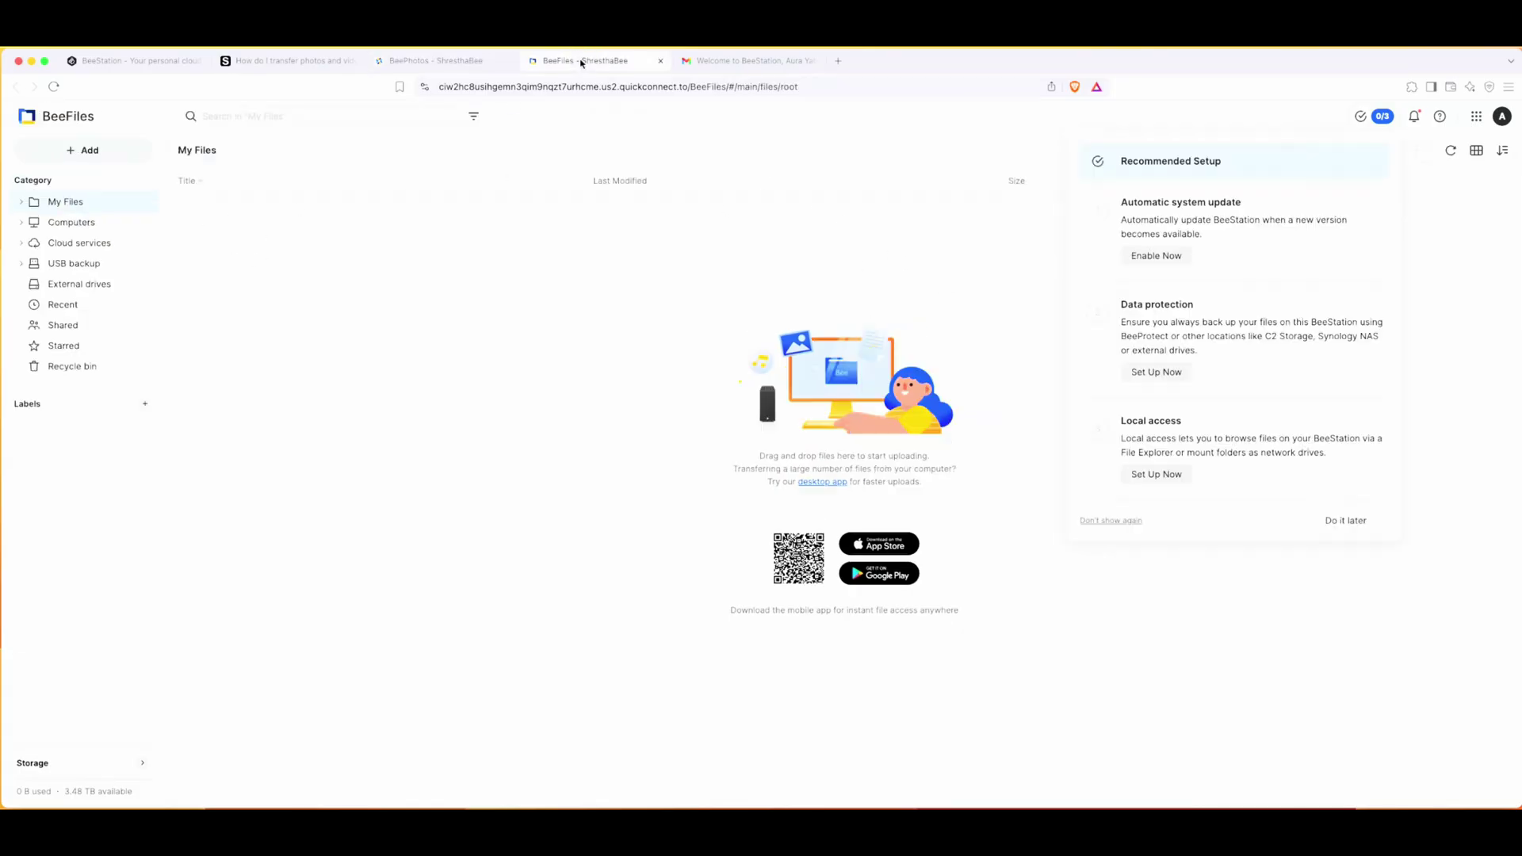
left_click(504, 352)
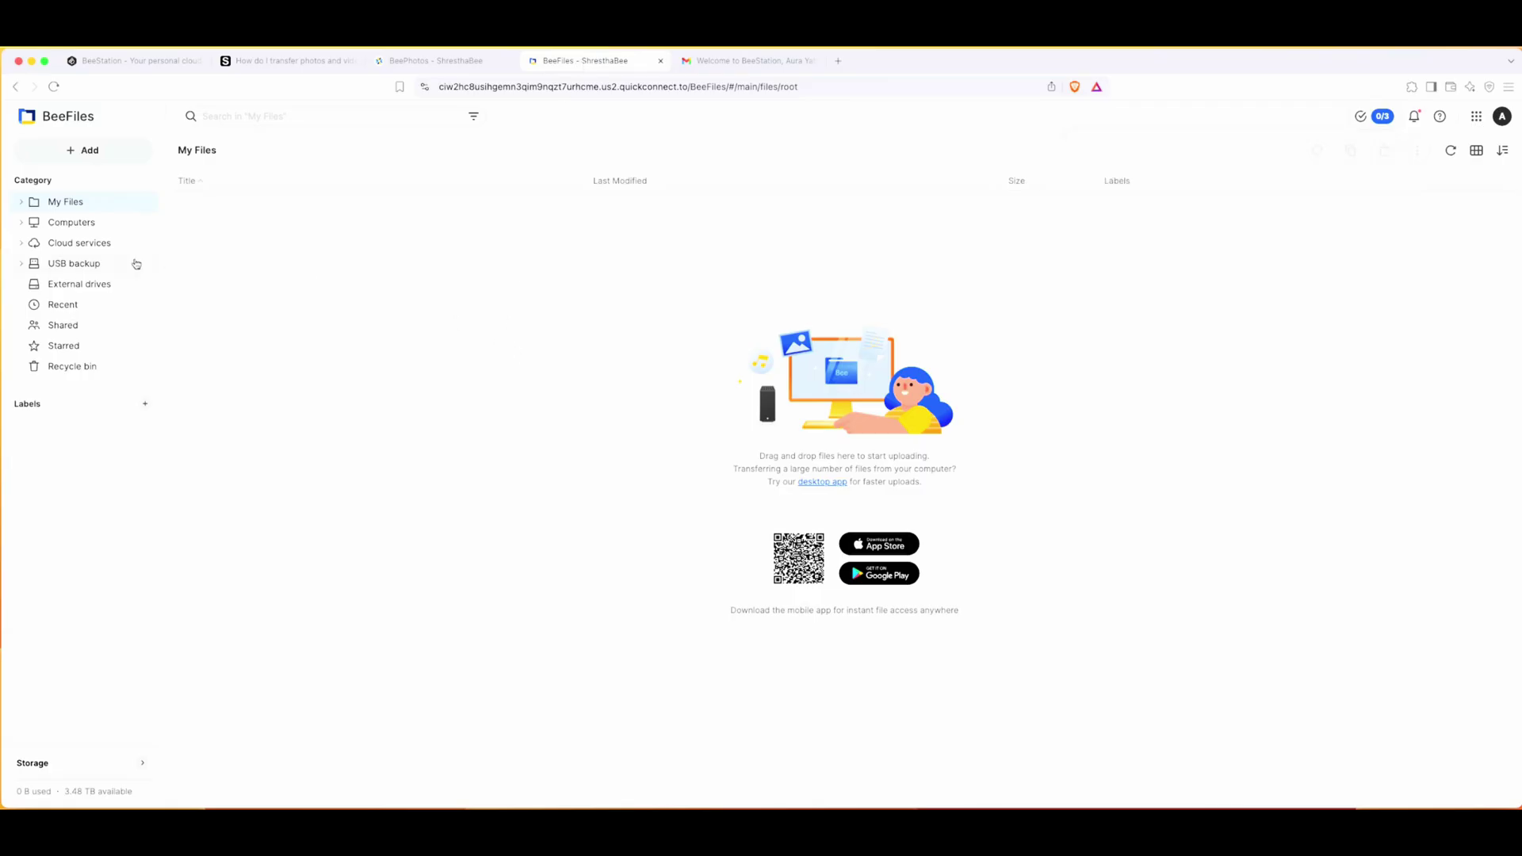
left_click(85, 150)
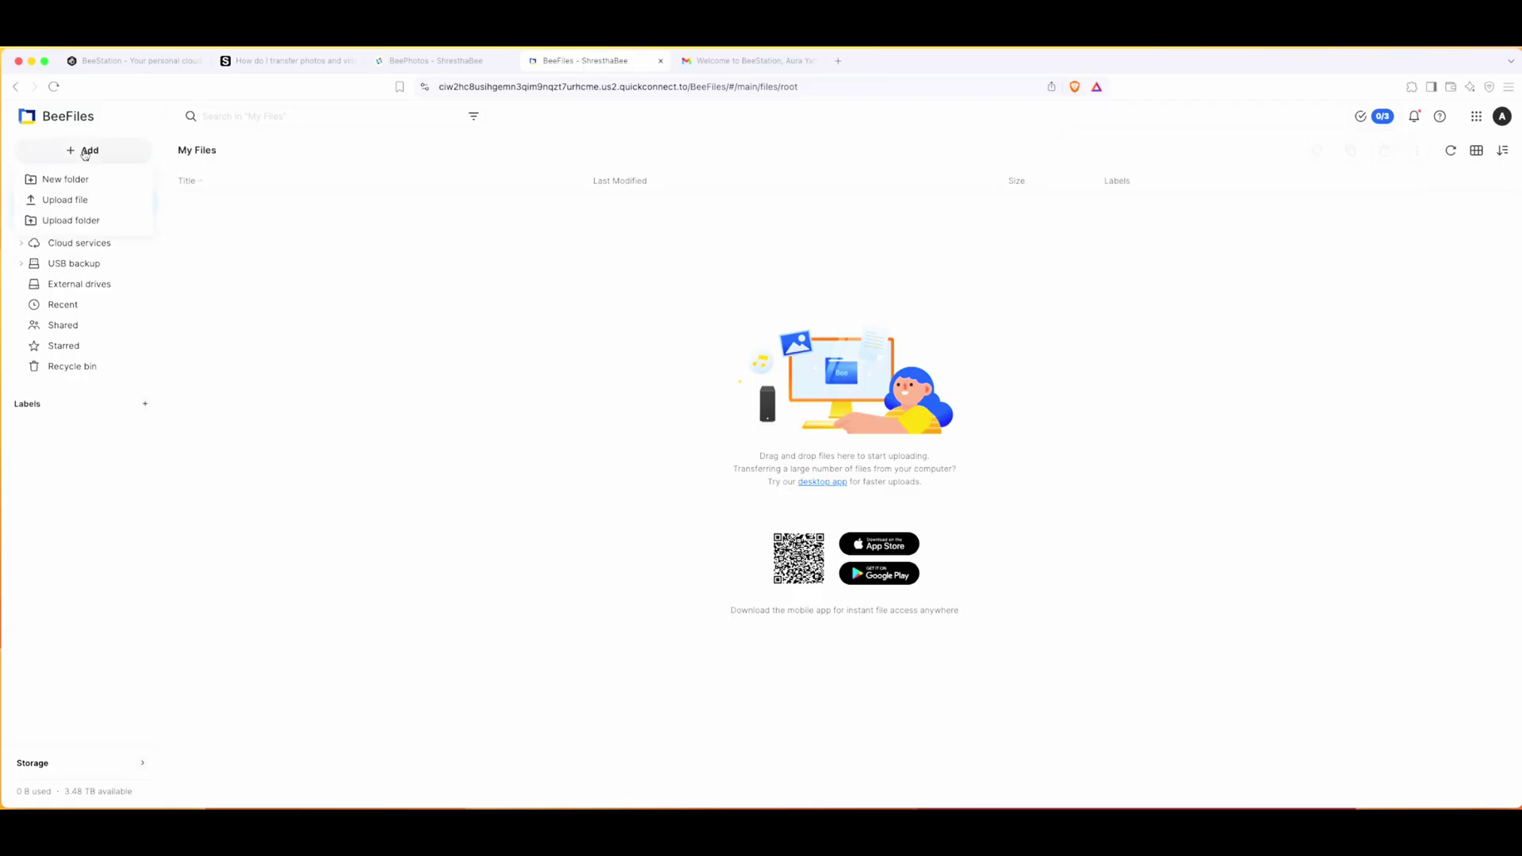
left_click(79, 182)
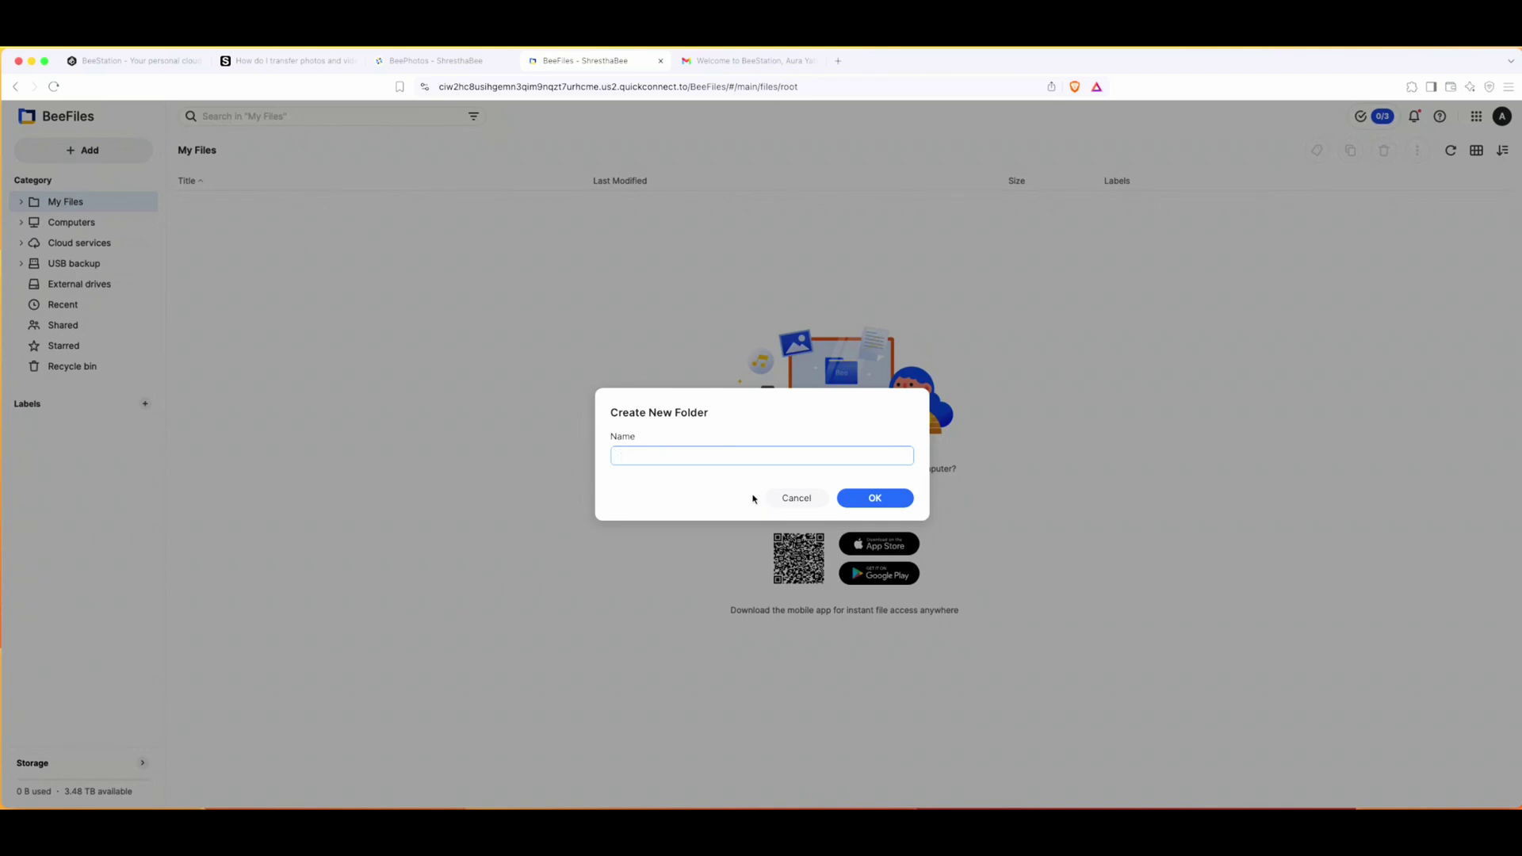
type("my personal best")
left_click(872, 500)
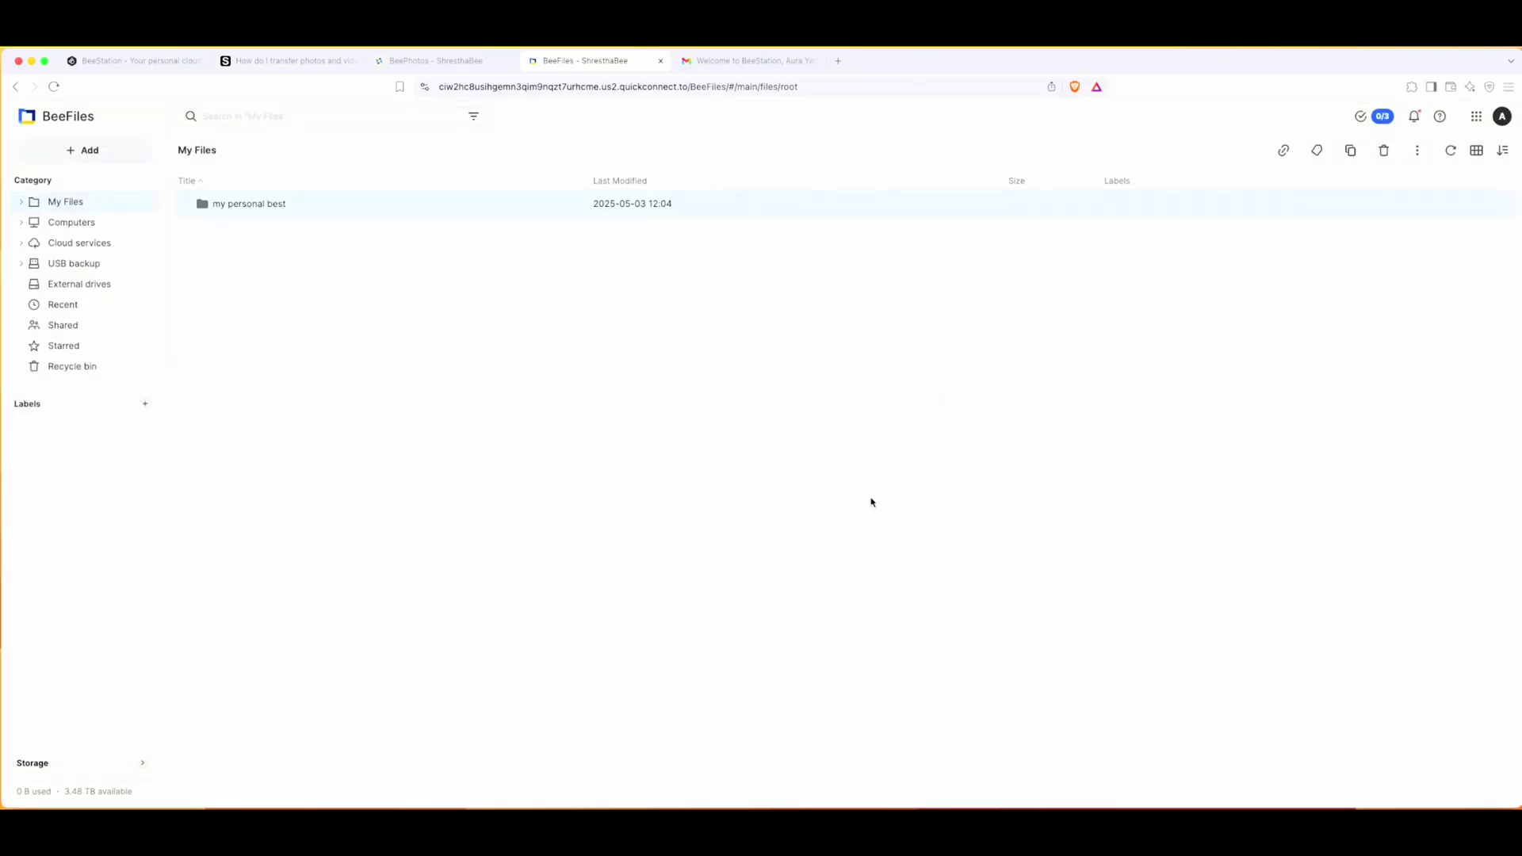
Open the 'my personal best' folder and upload kk.MOV into it from Downloads.
double_click(227, 209)
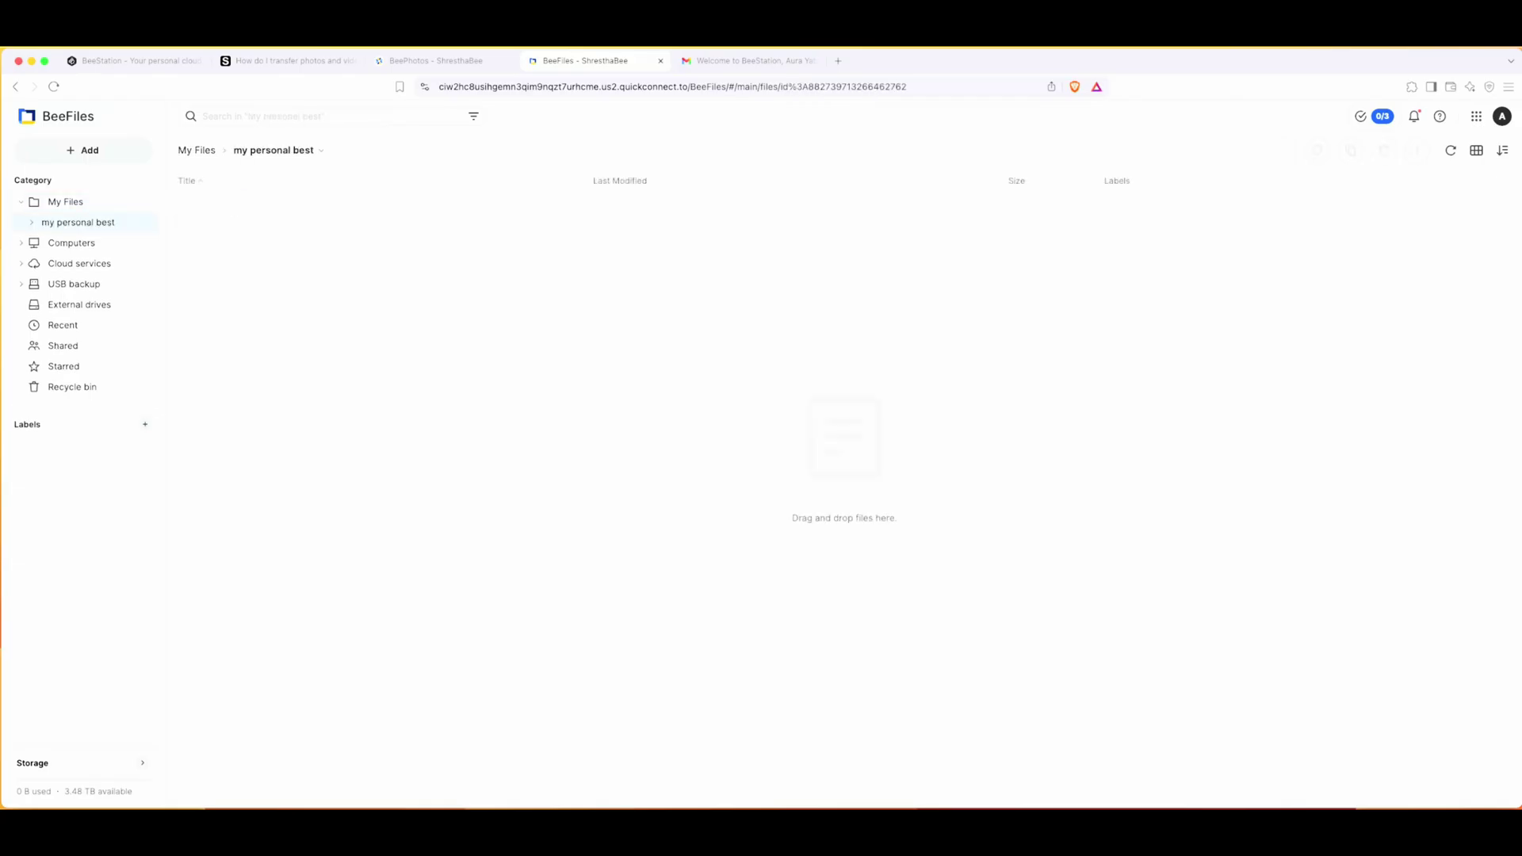
left_click(1238, 832)
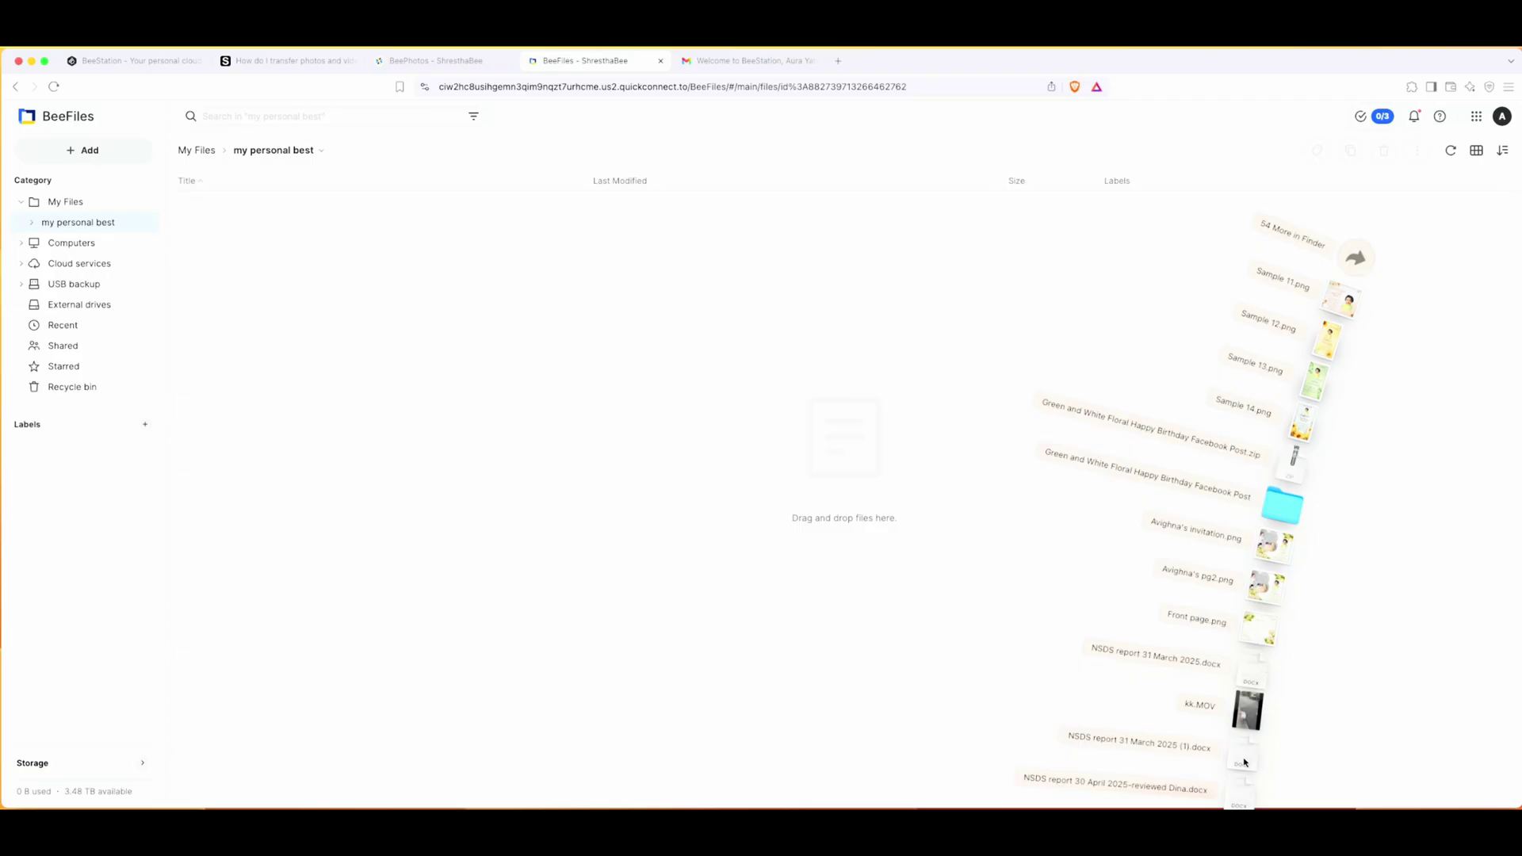
left_click_drag(1244, 720, 406, 284)
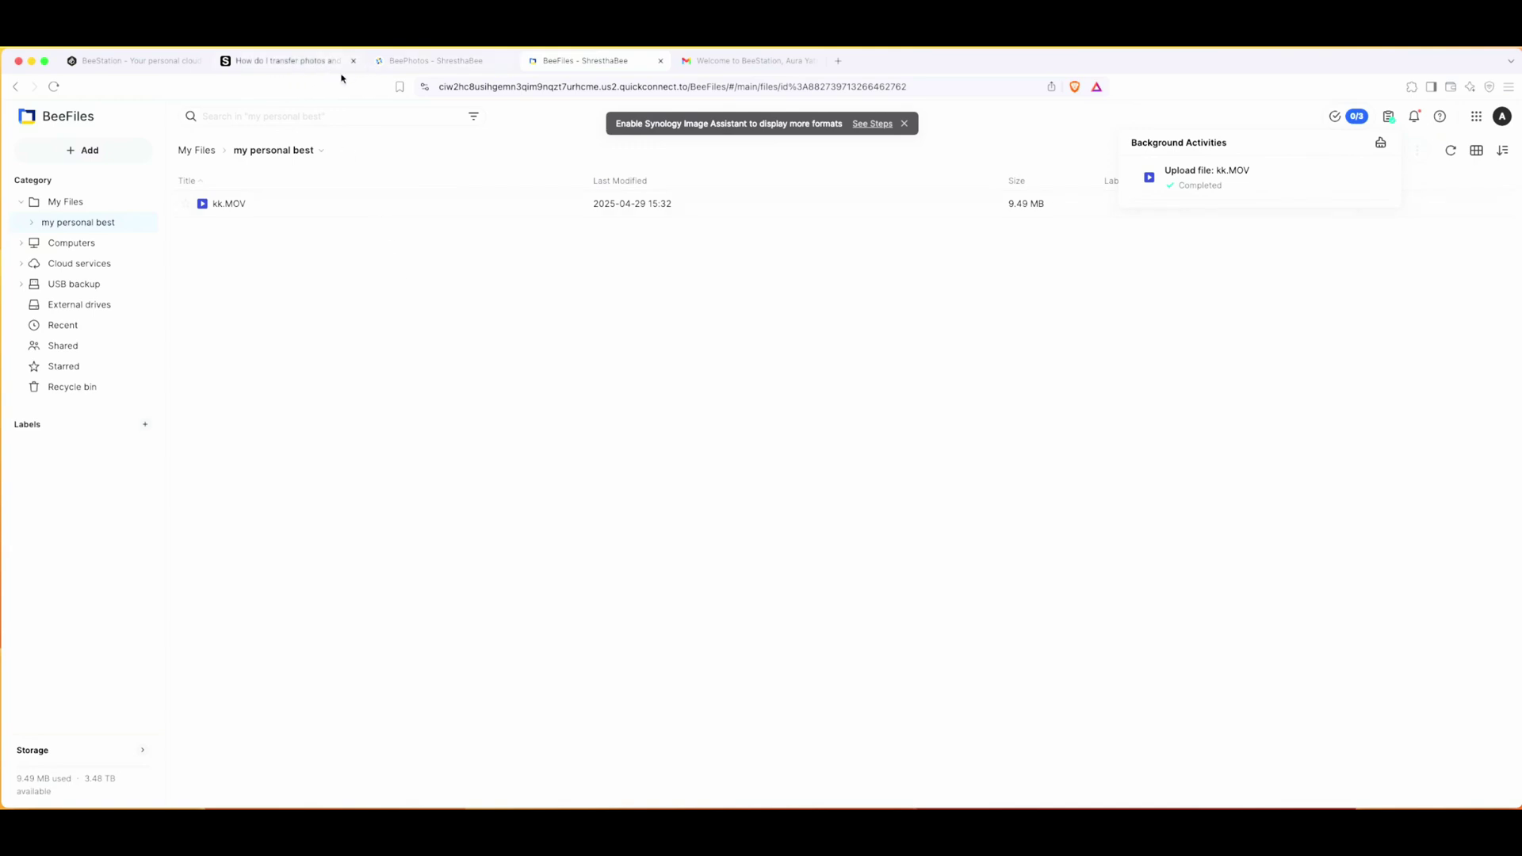
Read the Knowledge Center article on transferring iCloud photos and videos, then return to My BeeStation.
left_click(265, 63)
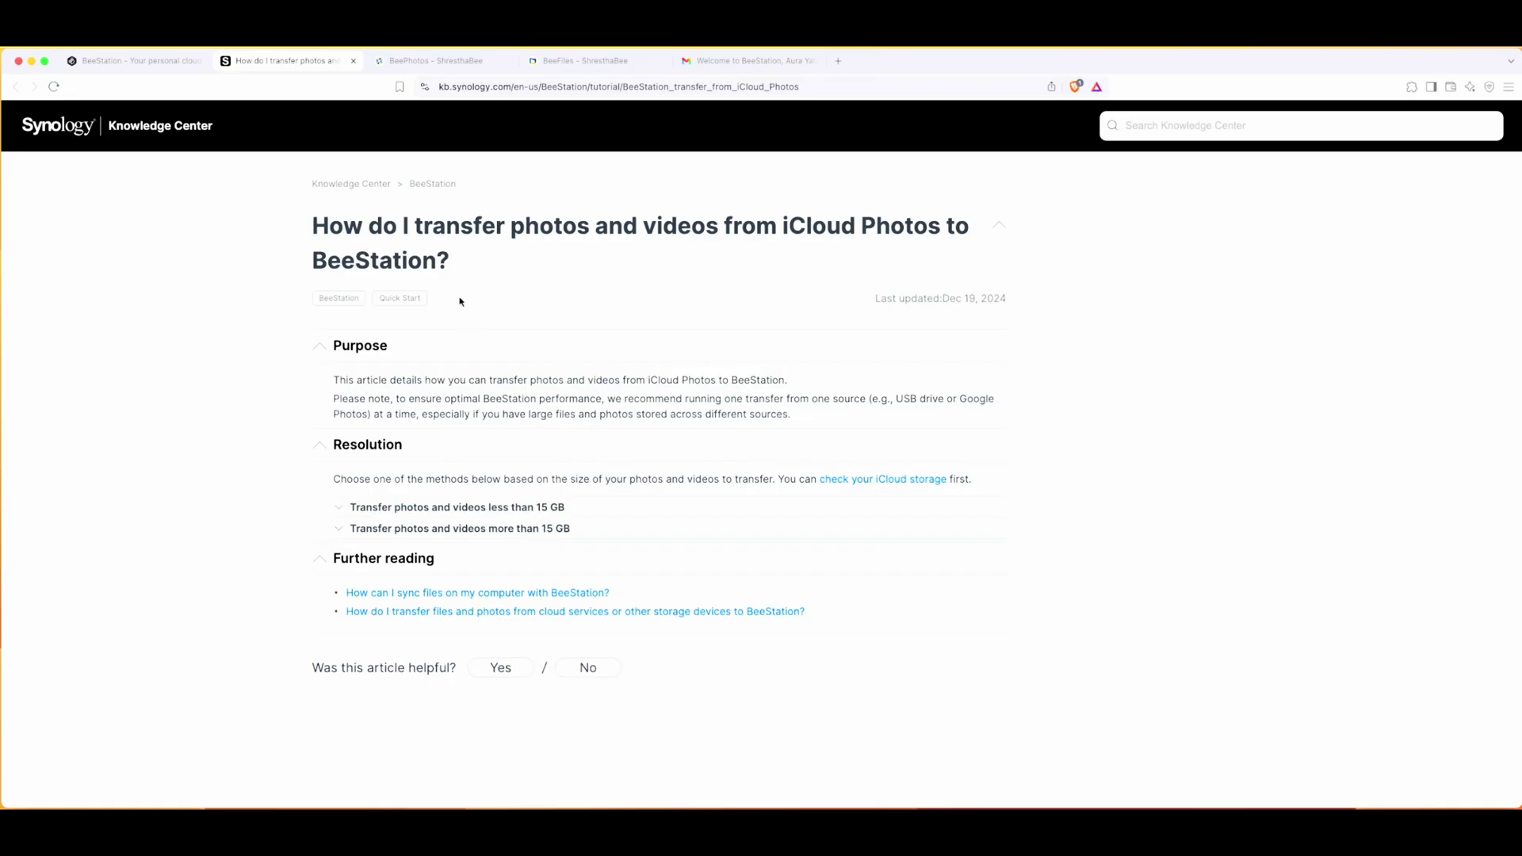
left_click(128, 62)
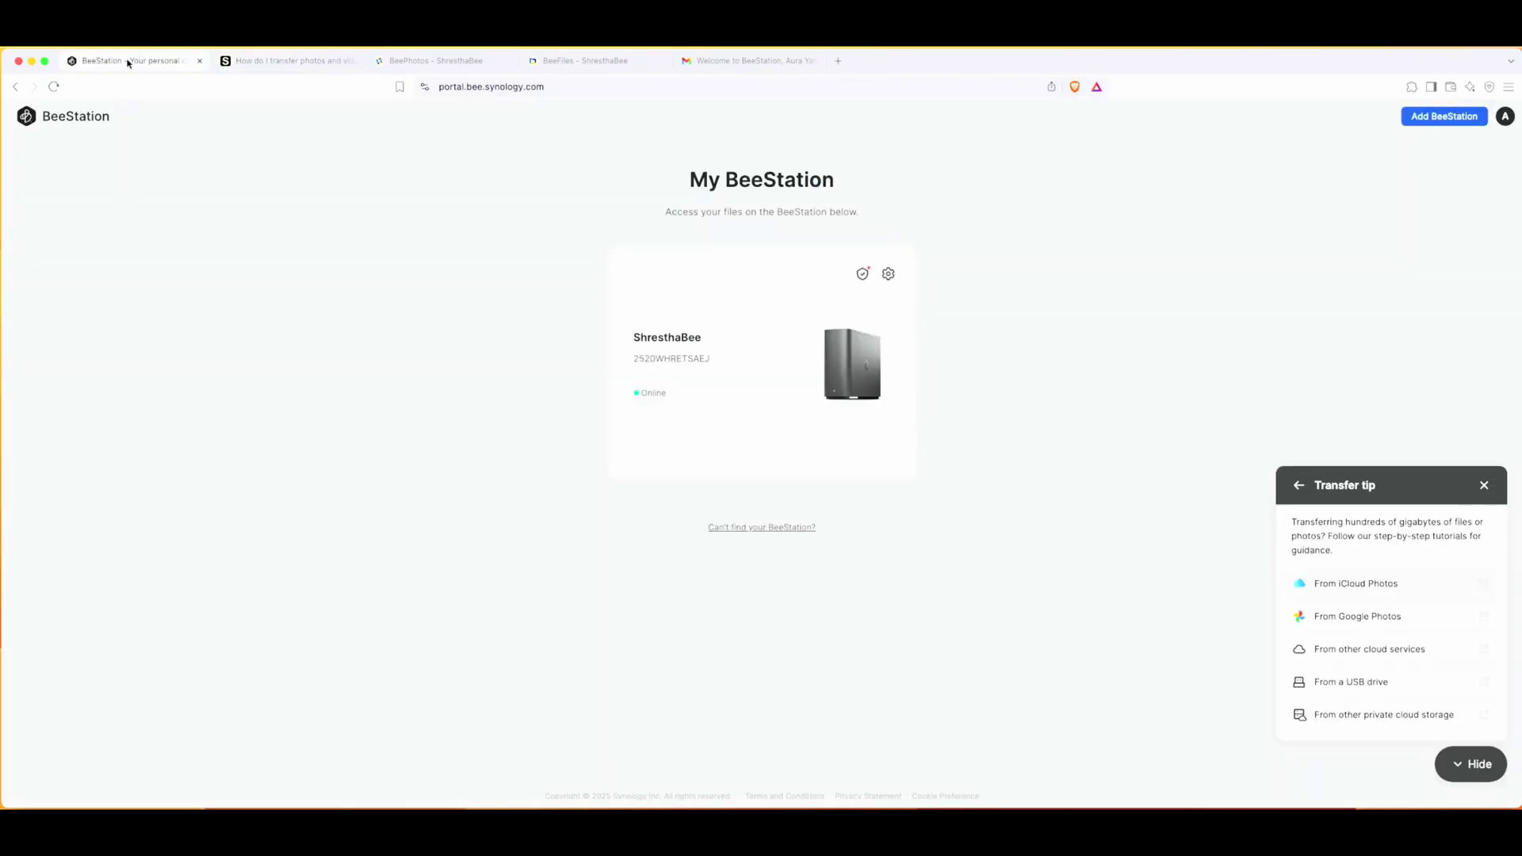
Reload the portal, view the beta info, and open the device's System Settings.
left_click(63, 120)
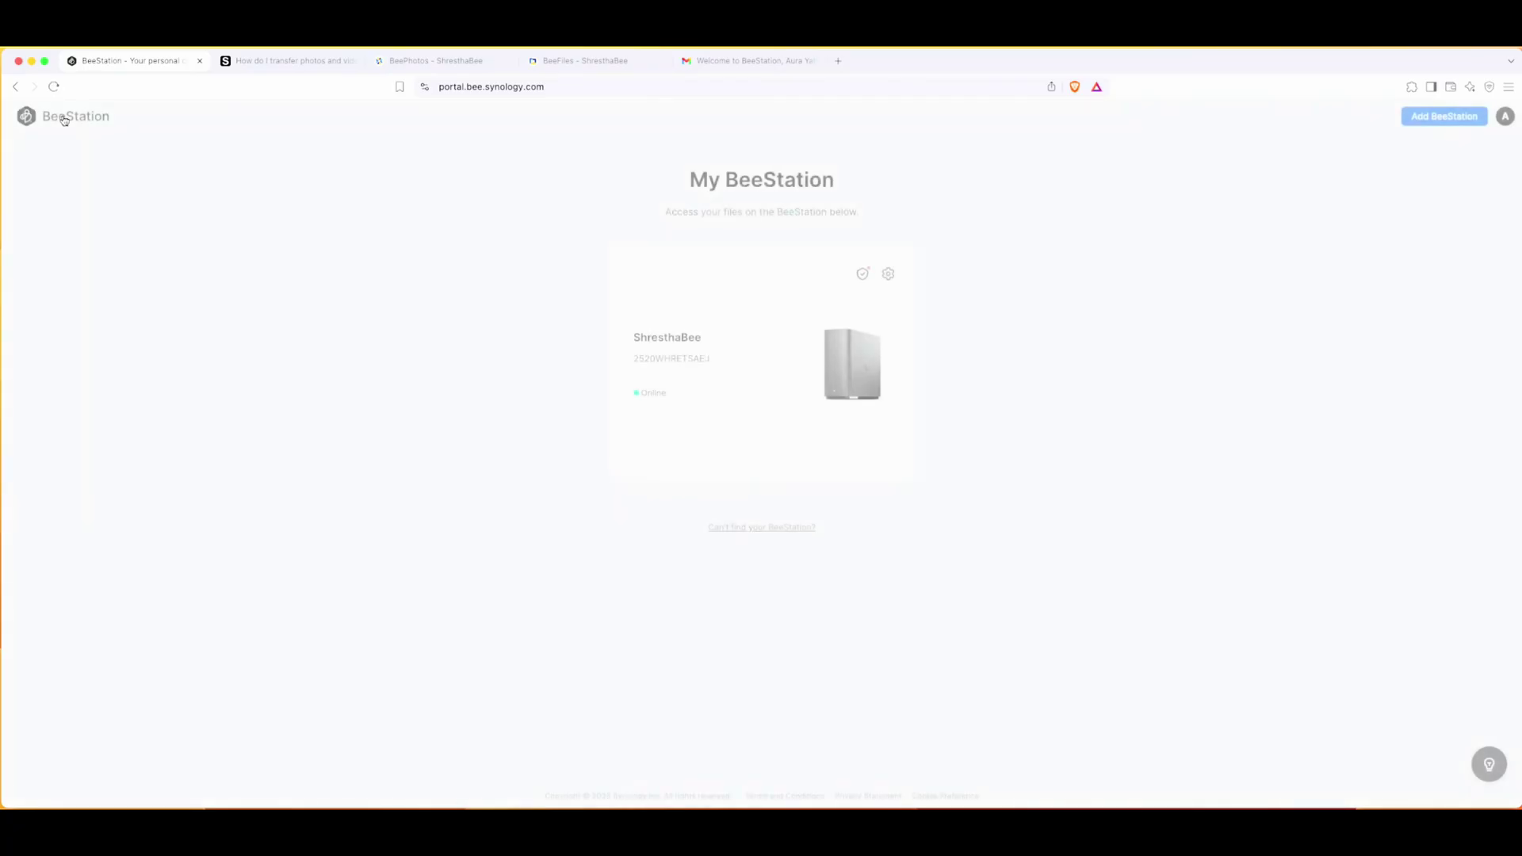
left_click(862, 273)
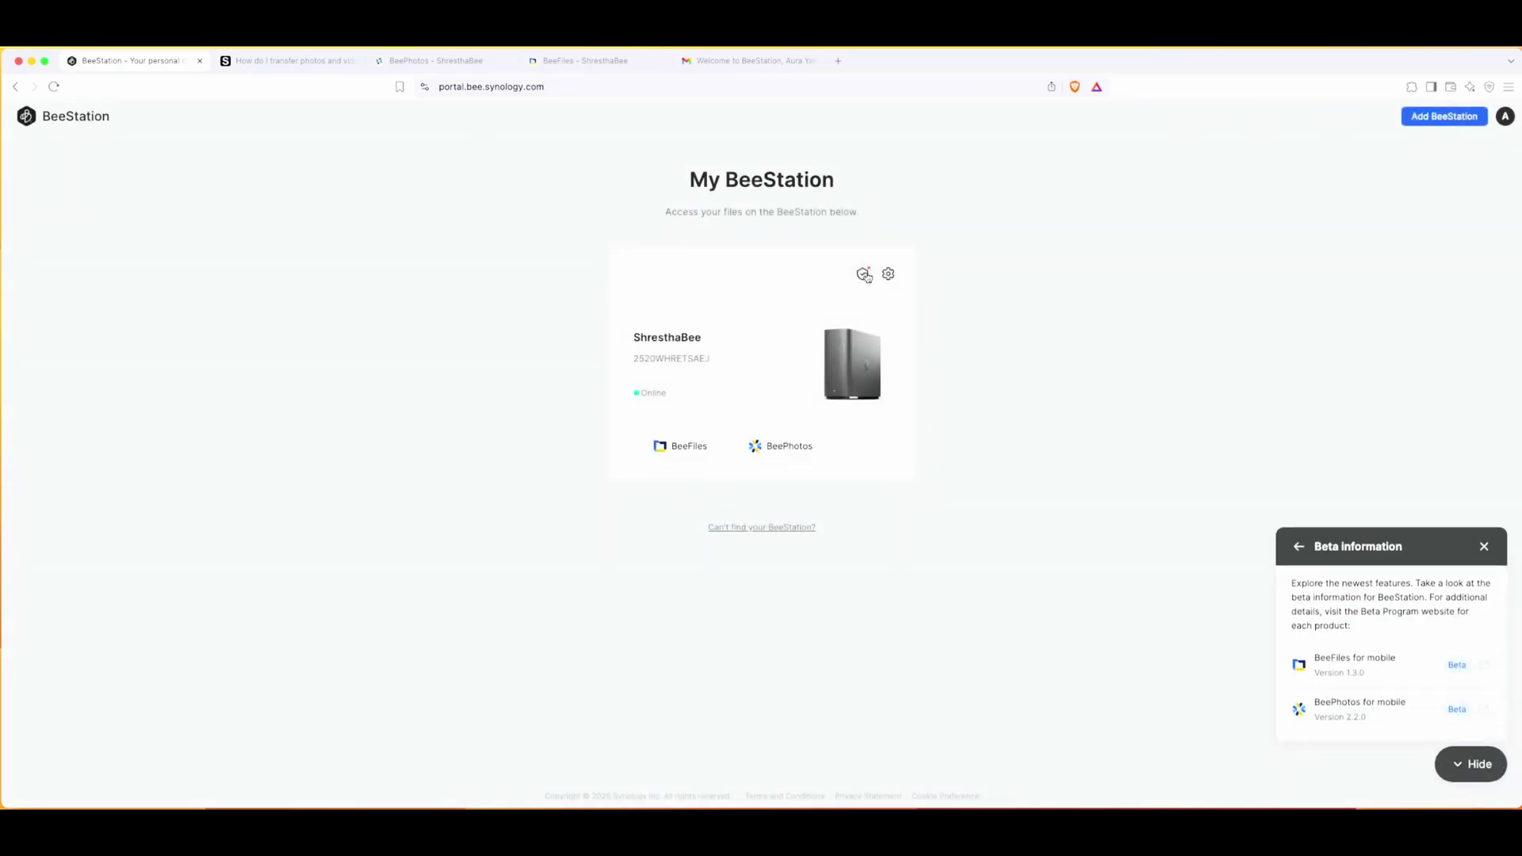
left_click(888, 274)
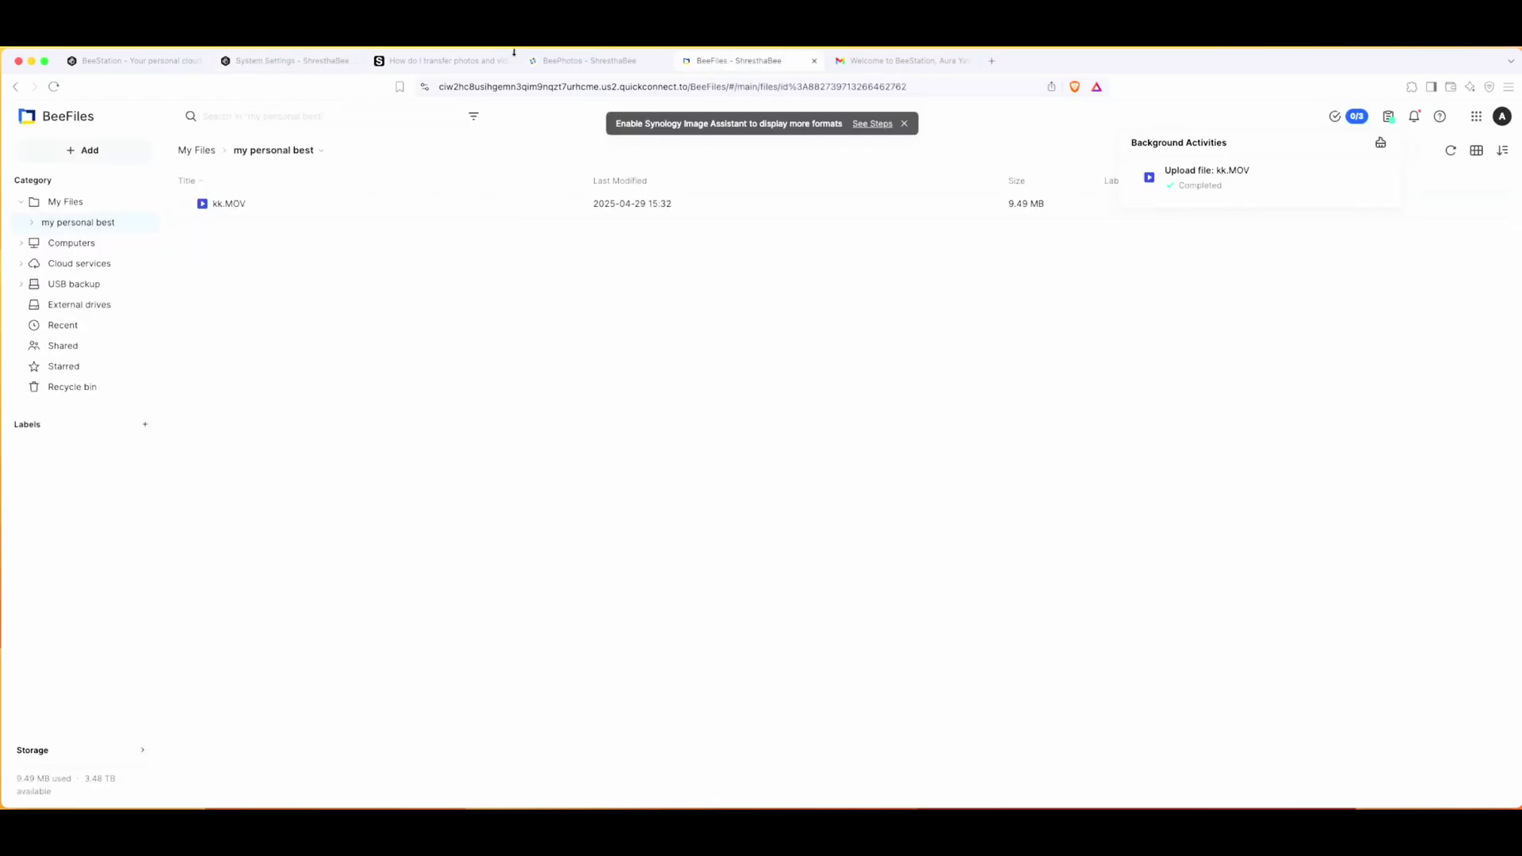
Check BeePhotos storage usage, then view the Storage page showing 3.48 TB total capacity.
left_click(573, 62)
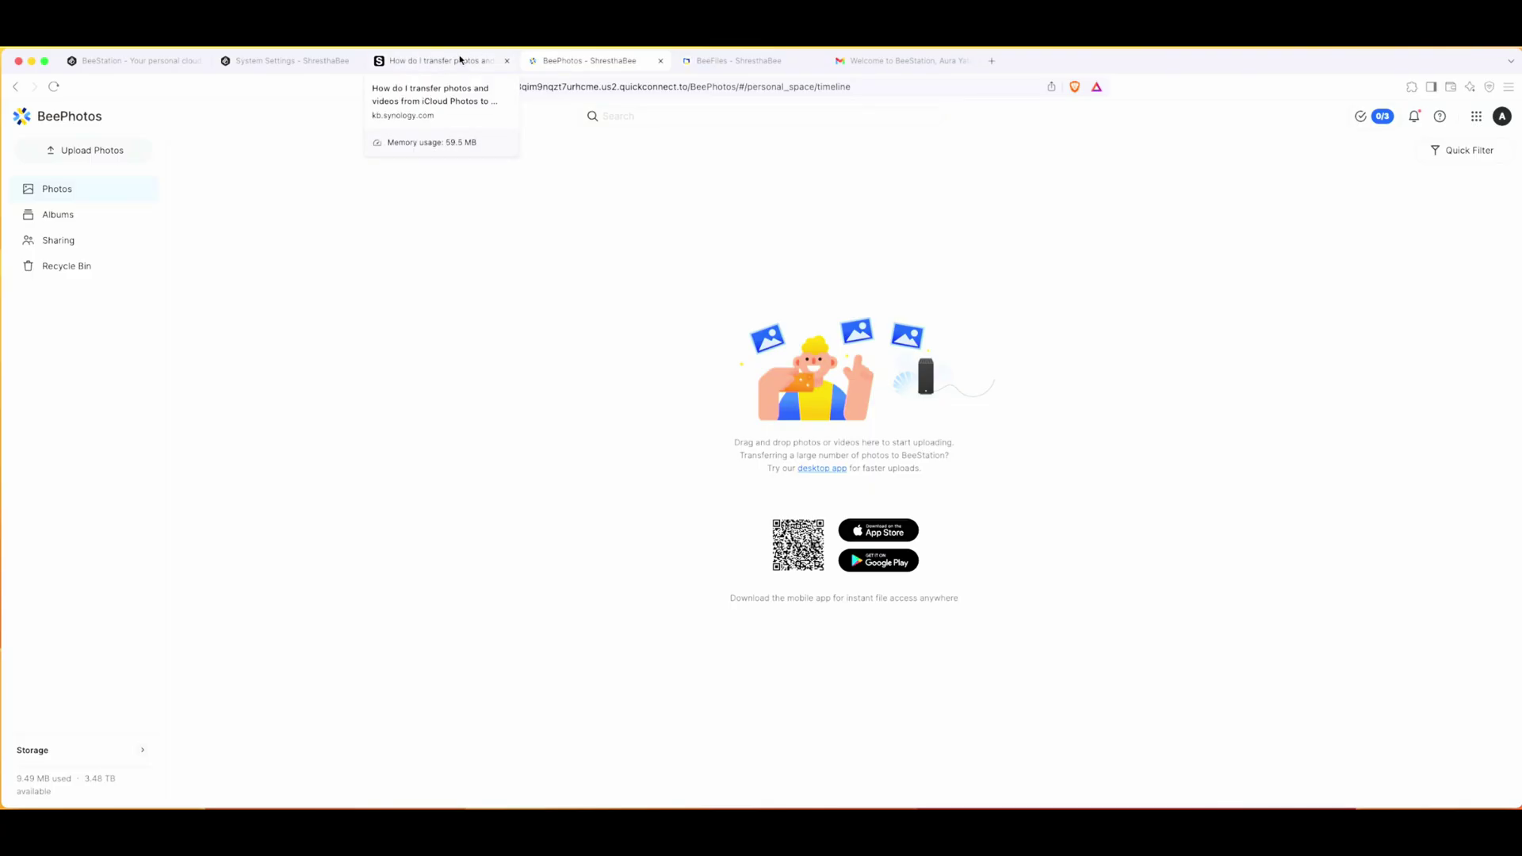
left_click(1477, 119)
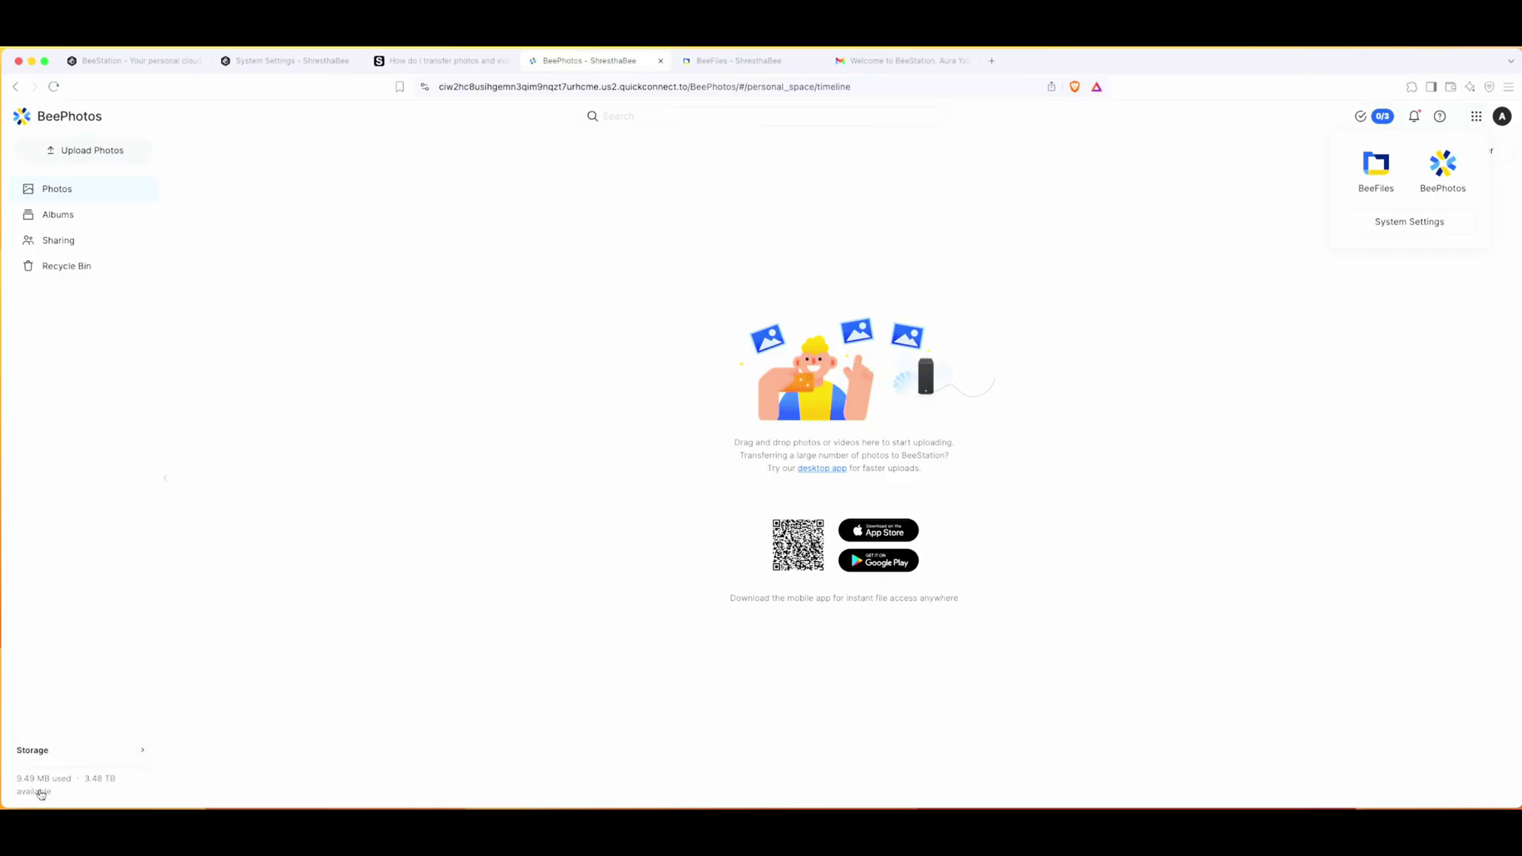
mouse_move(40, 789)
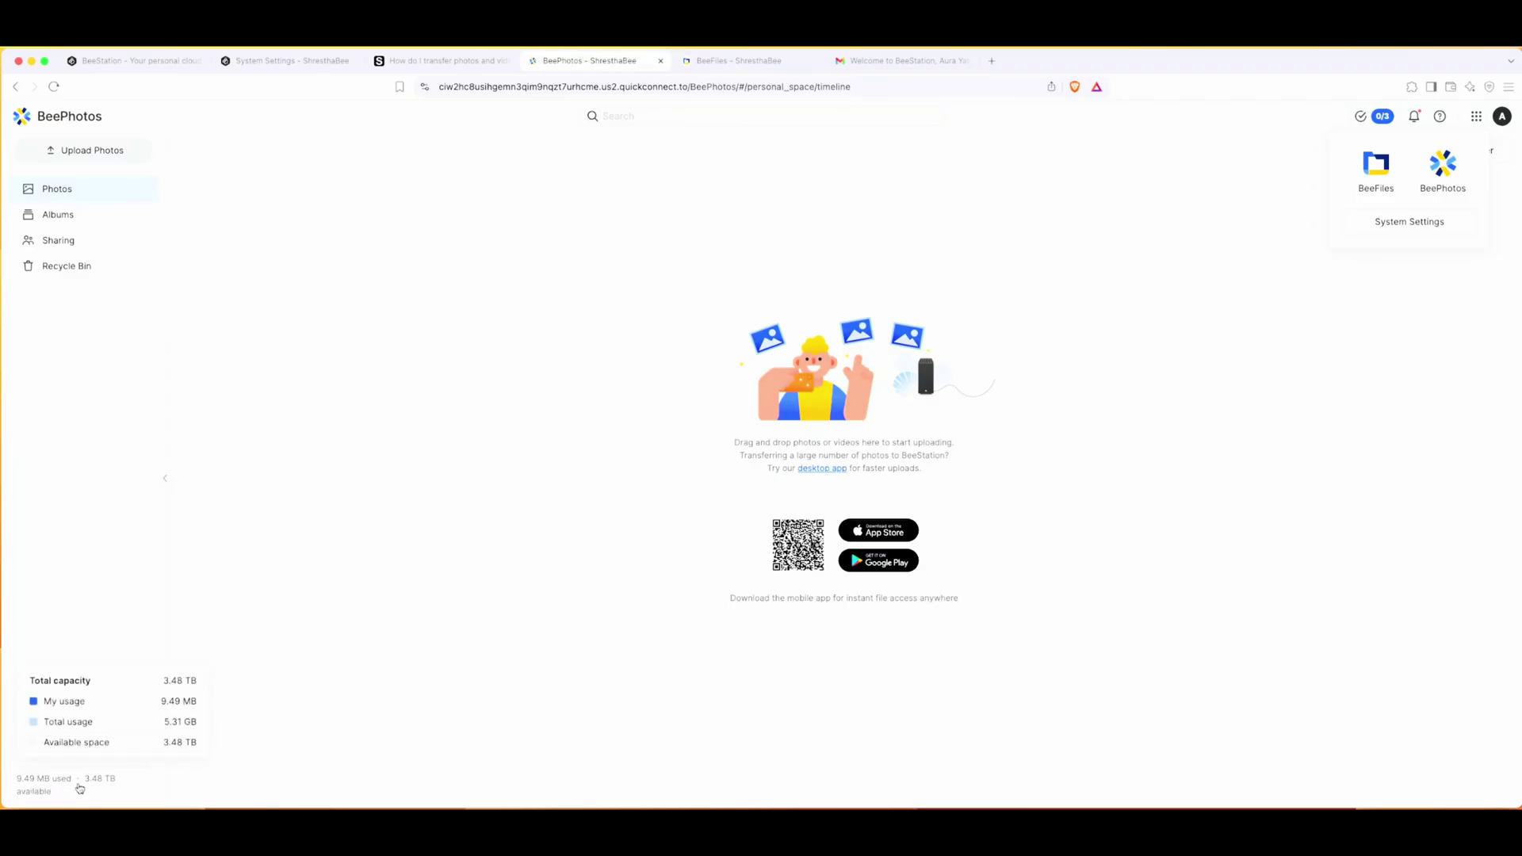
left_click(277, 61)
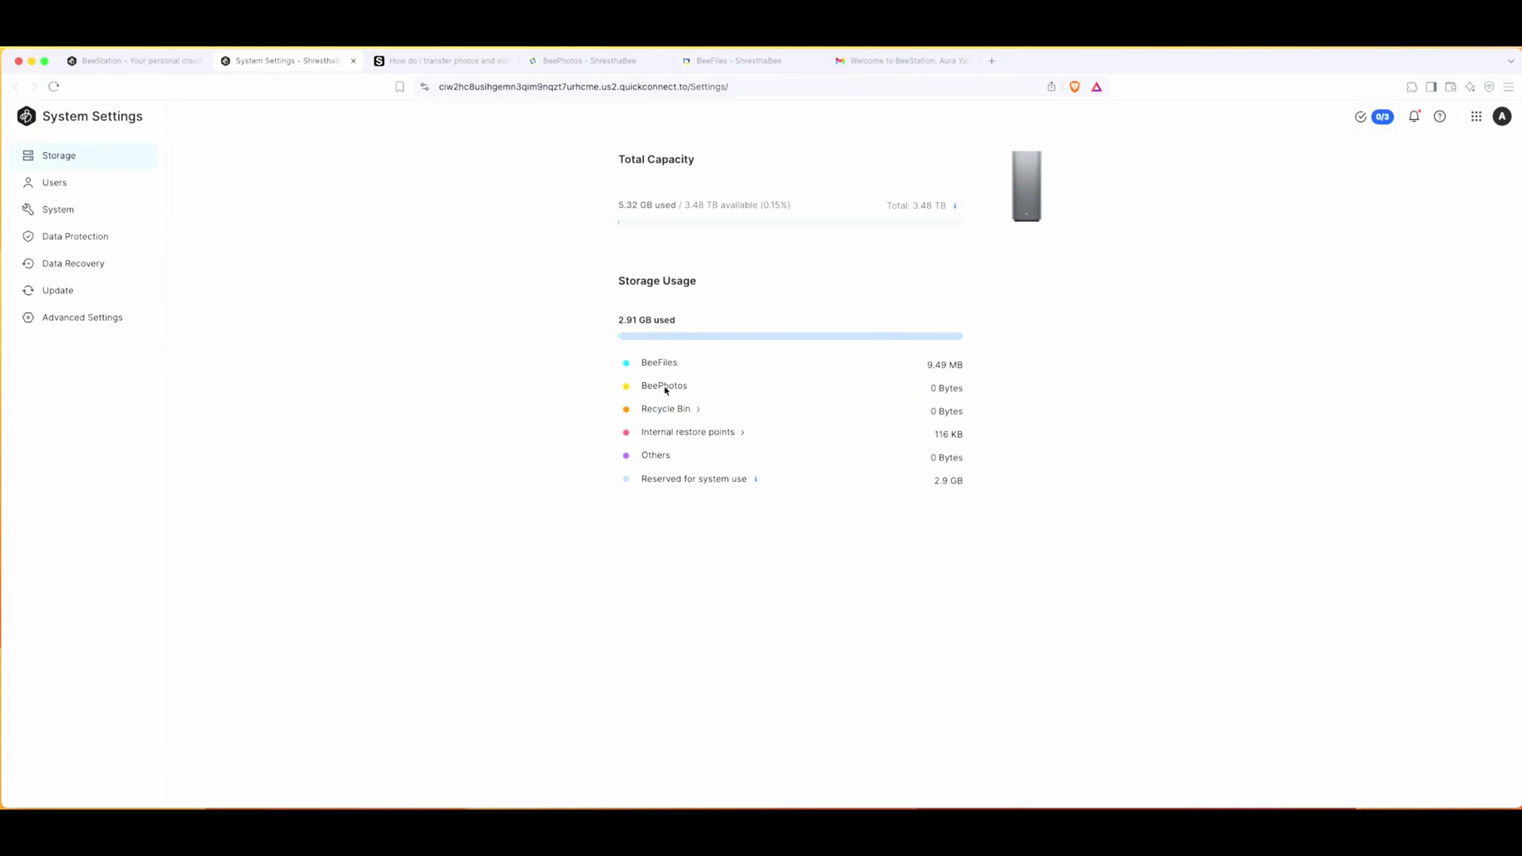
Show the Users page with the owner account and 0 of 8 invites used.
left_click(69, 183)
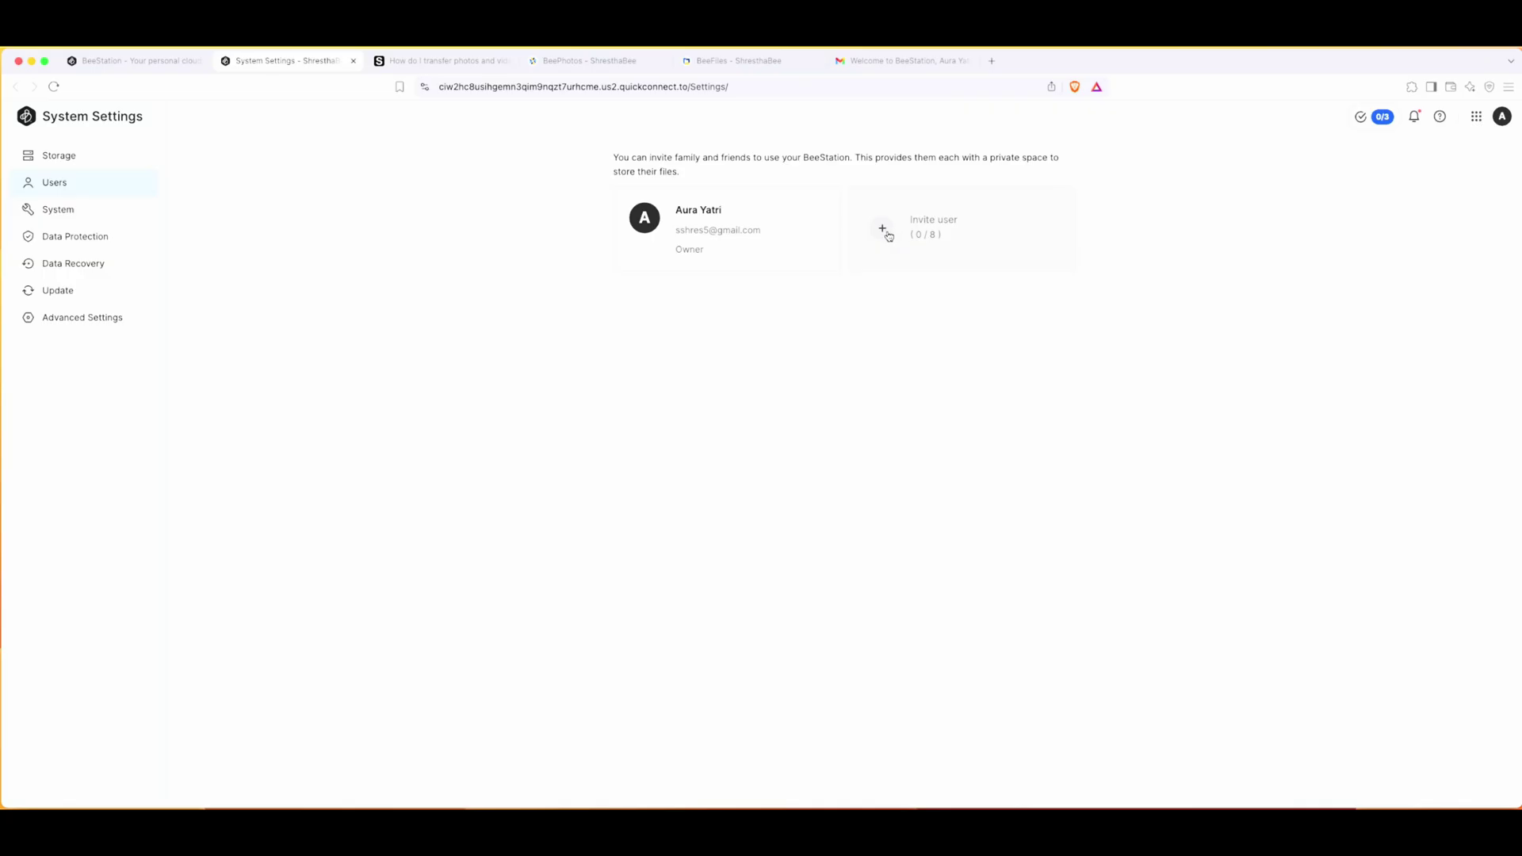
Open the Invite User dialog and select the 'User 1' description text.
left_click(883, 230)
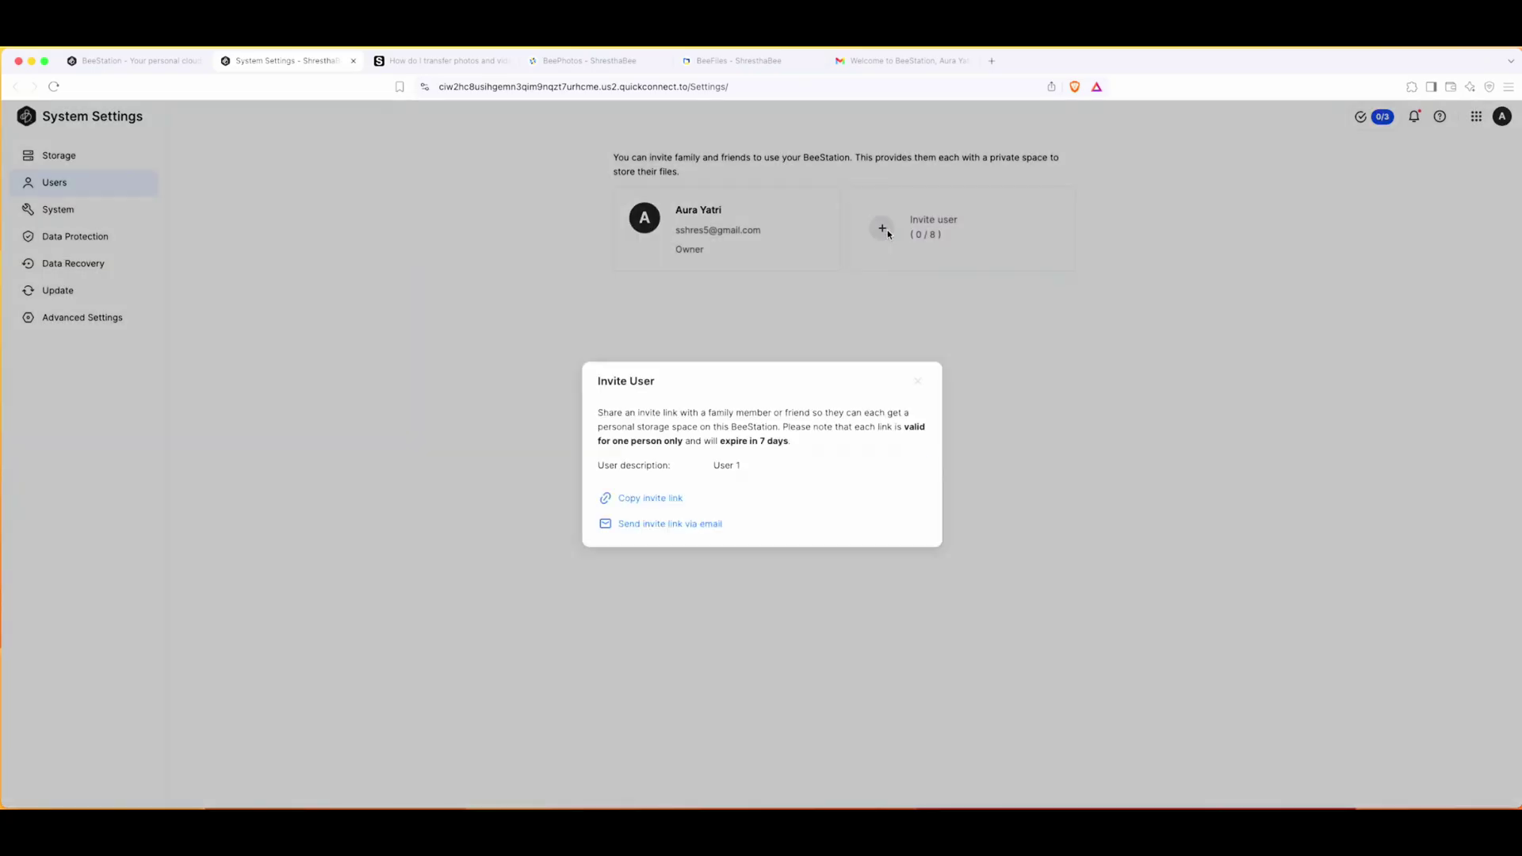
left_click_drag(757, 465, 710, 465)
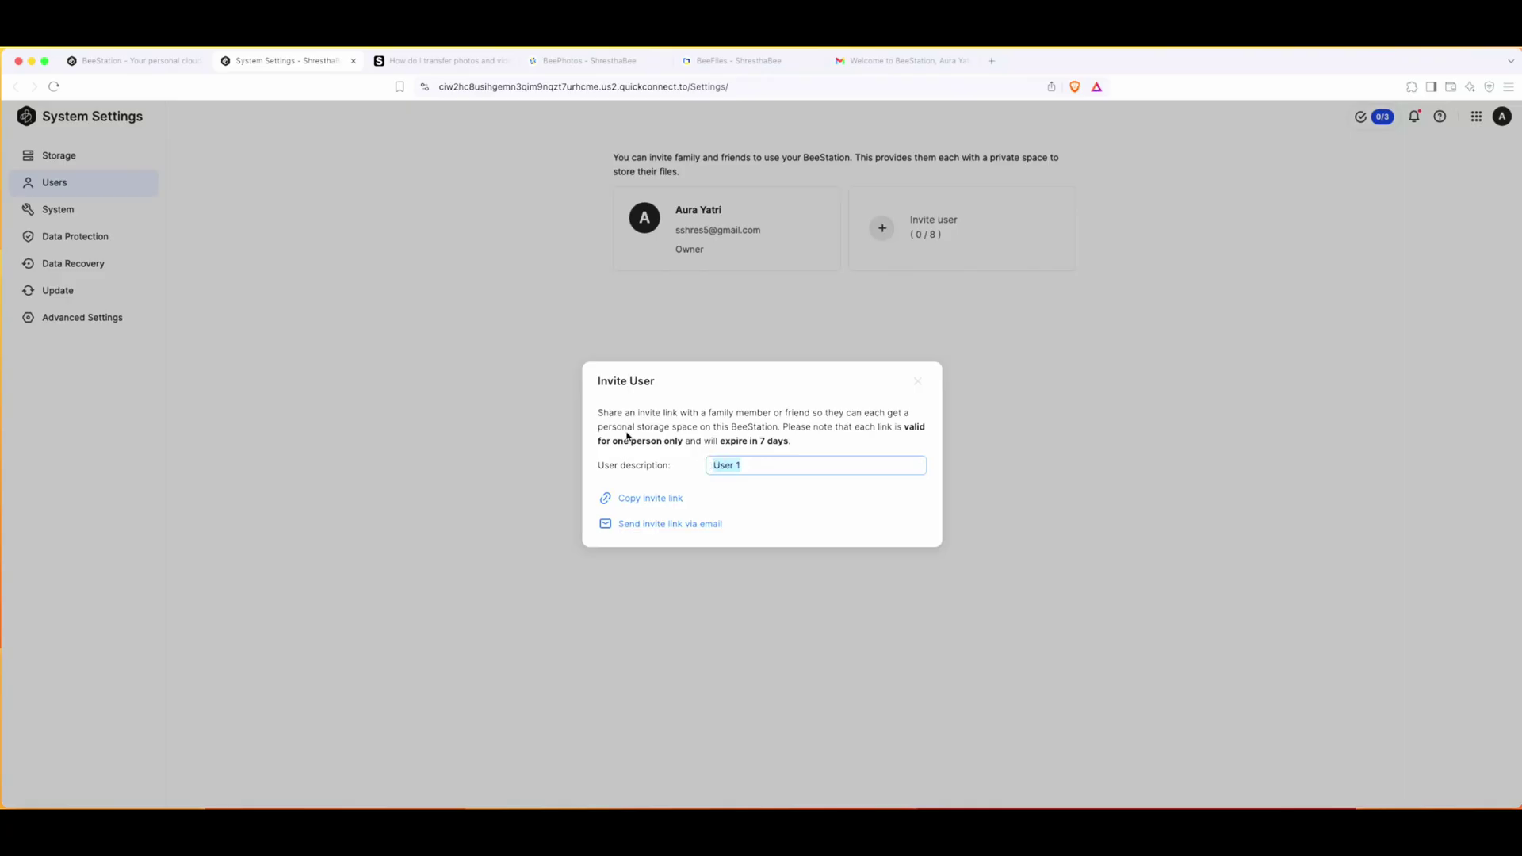